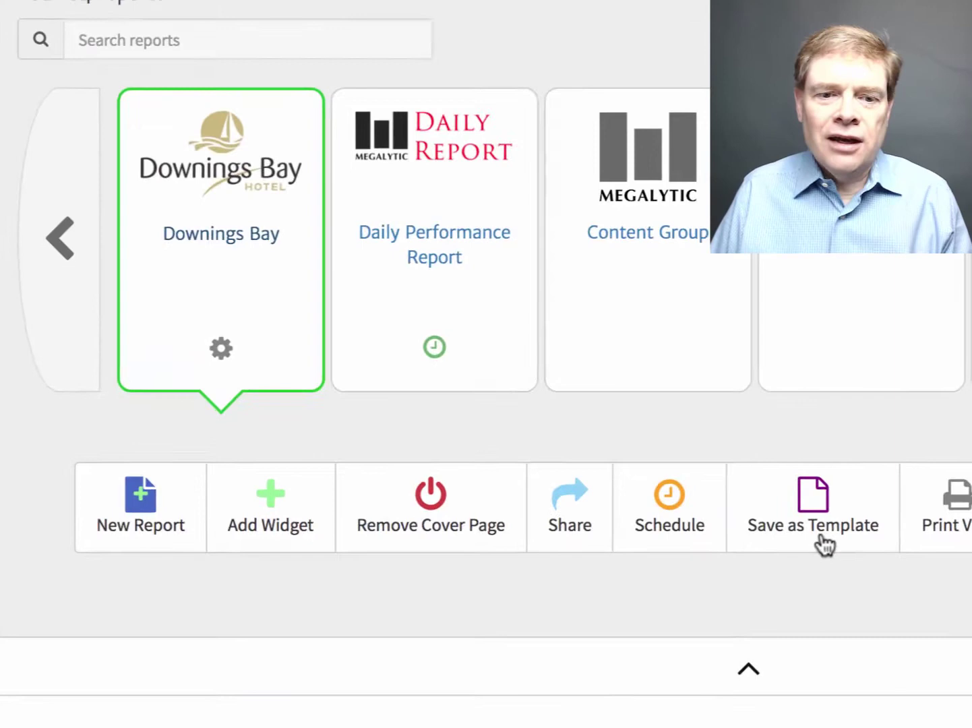
Step: Create a blank report and retitle it 'Facebook Template'
click(160, 522)
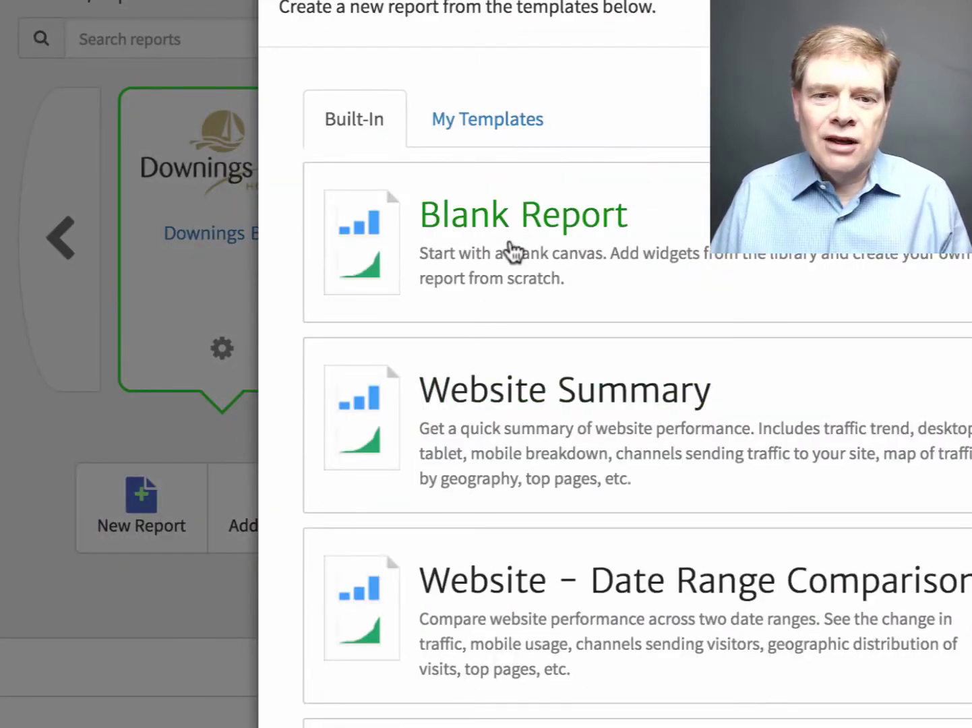
click(515, 229)
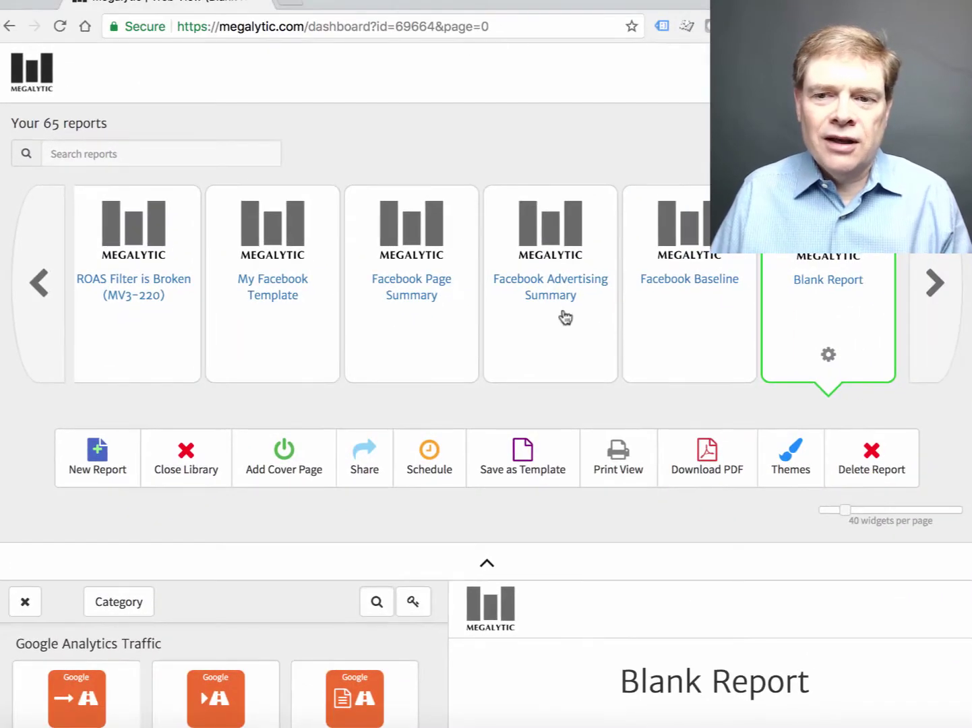
click(828, 356)
triple_click(306, 282)
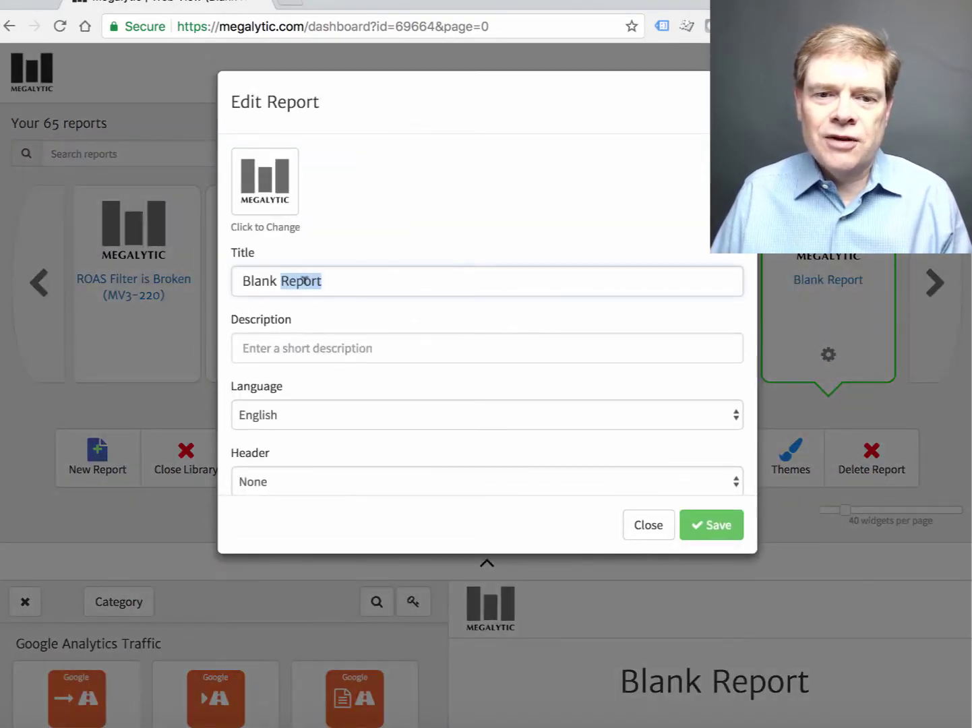
text(Face)
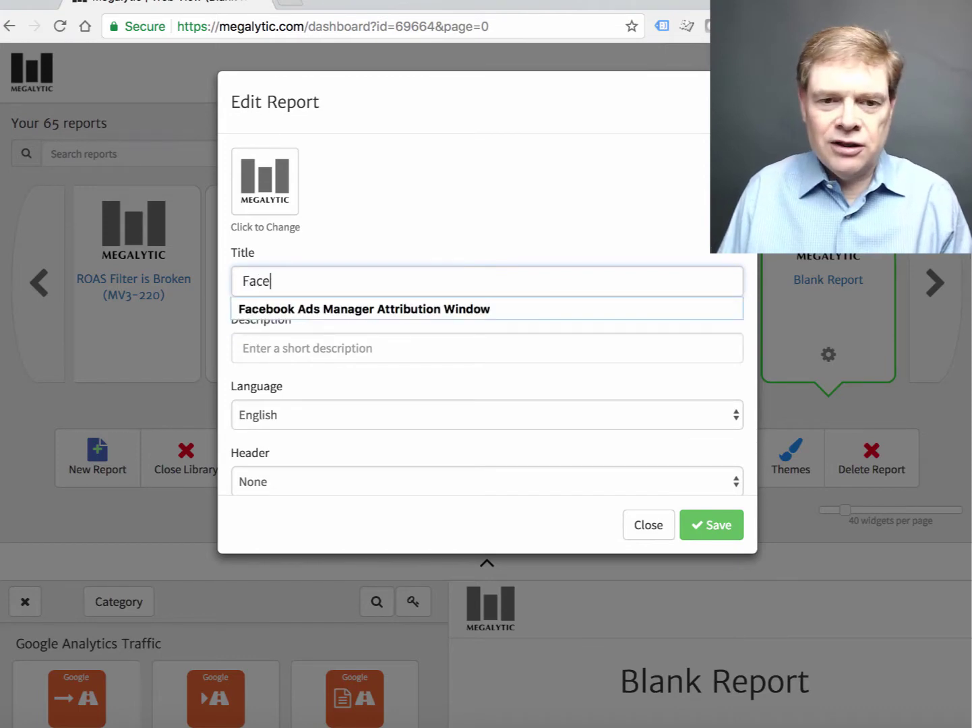
text(book Template)
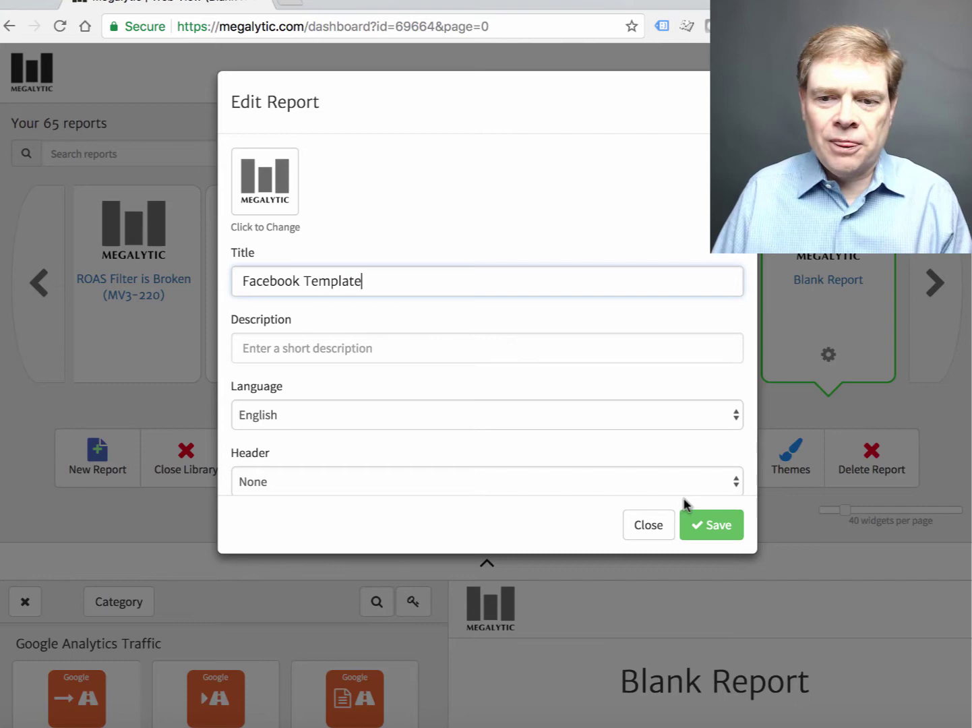
click(712, 525)
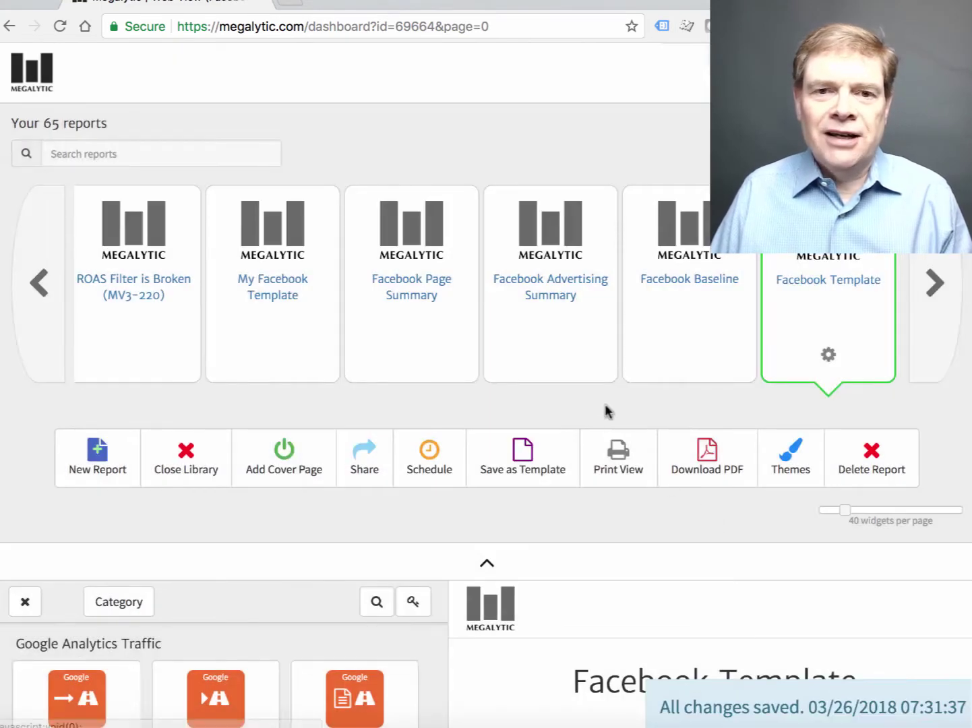
Step: Add a Facebook Ads Multi KPI widget using the Megalytic Advertising account
scroll(595, 404, down, 3)
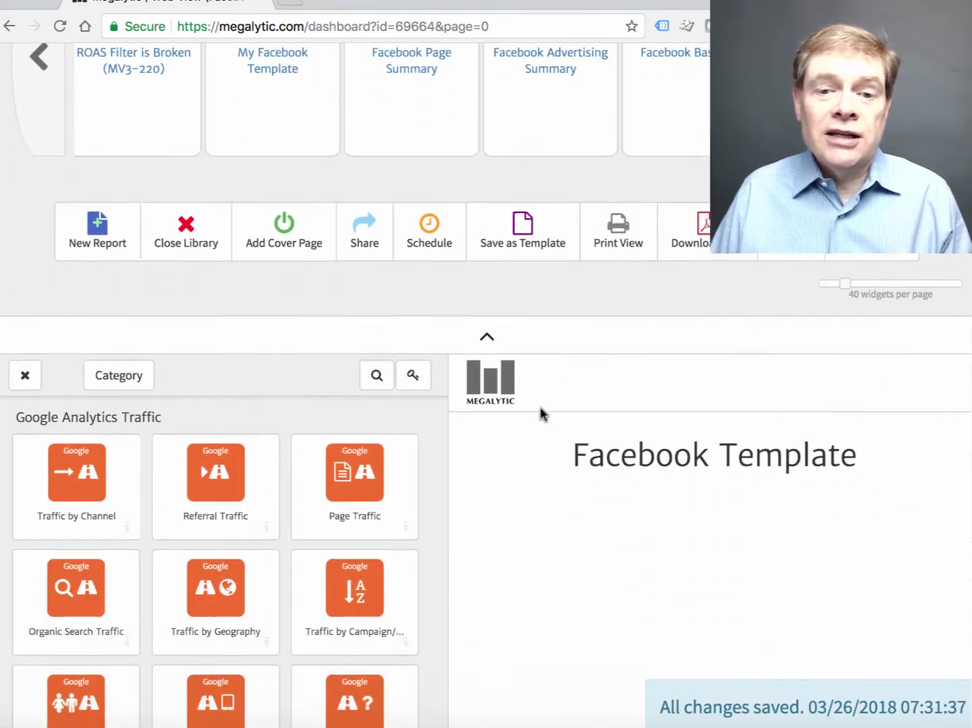
scroll(533, 408, down, 3)
click(377, 174)
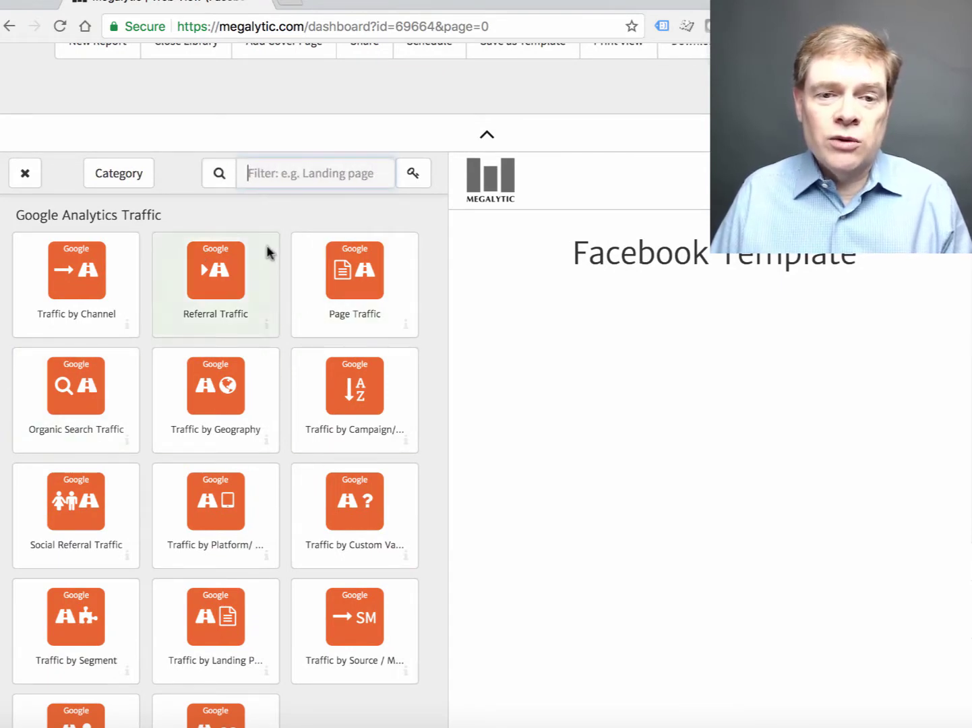
text(fac)
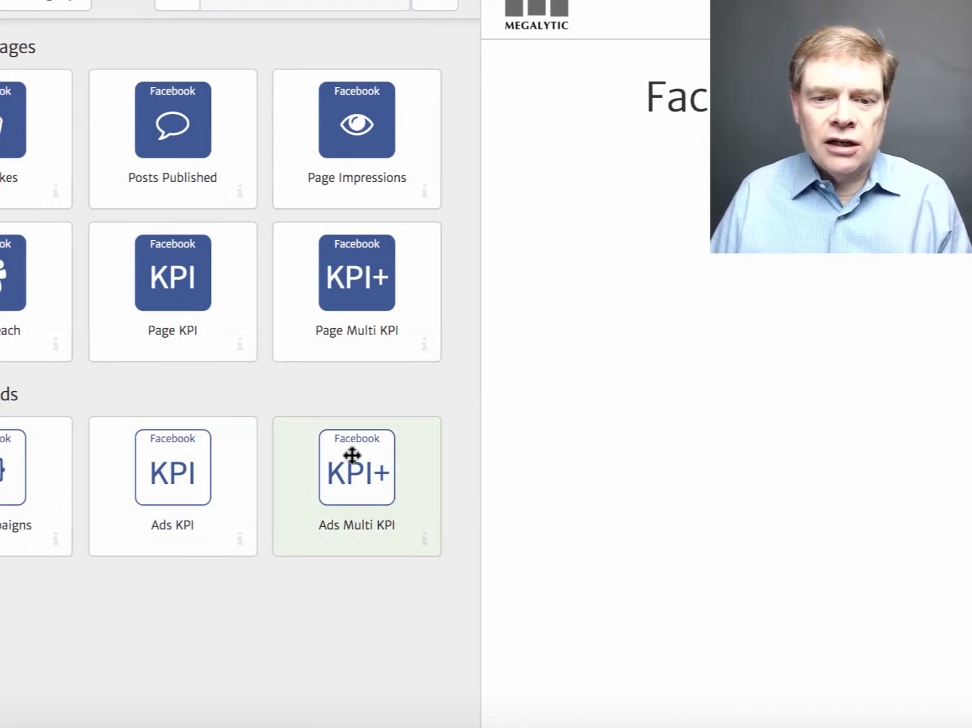
drag(352, 456, 620, 279)
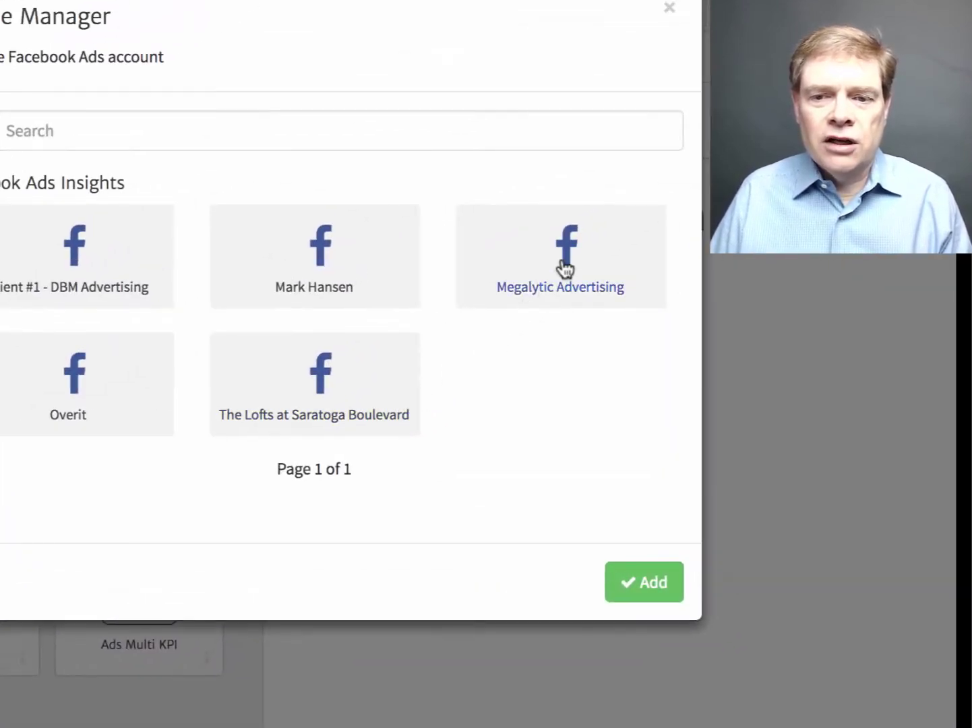
click(565, 268)
click(653, 583)
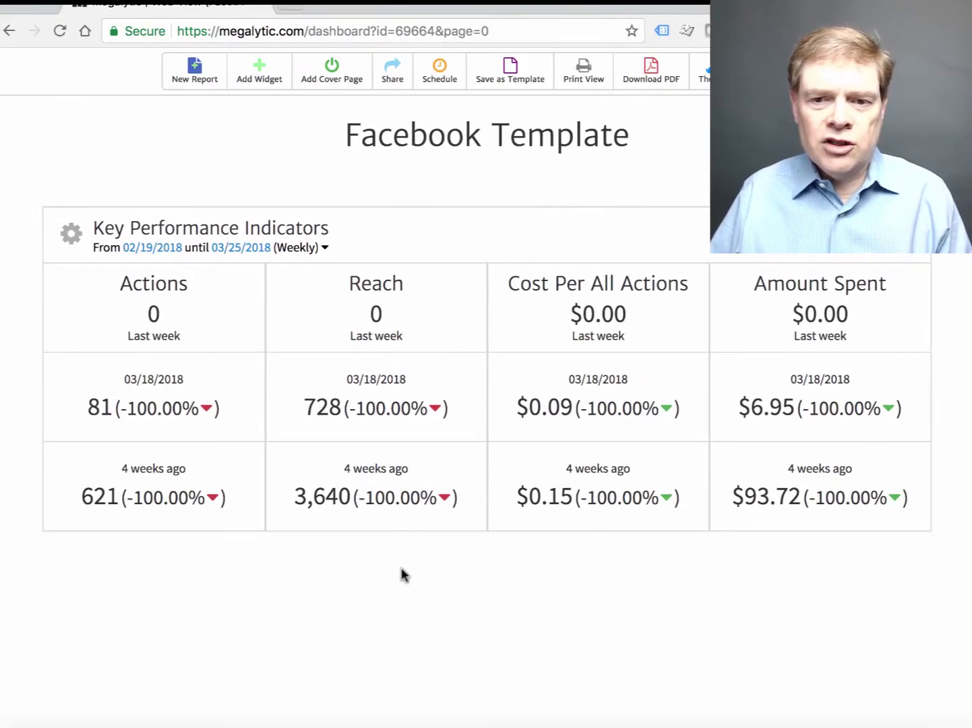
Step: Set the KPI widget's date range period to Monthly
click(278, 251)
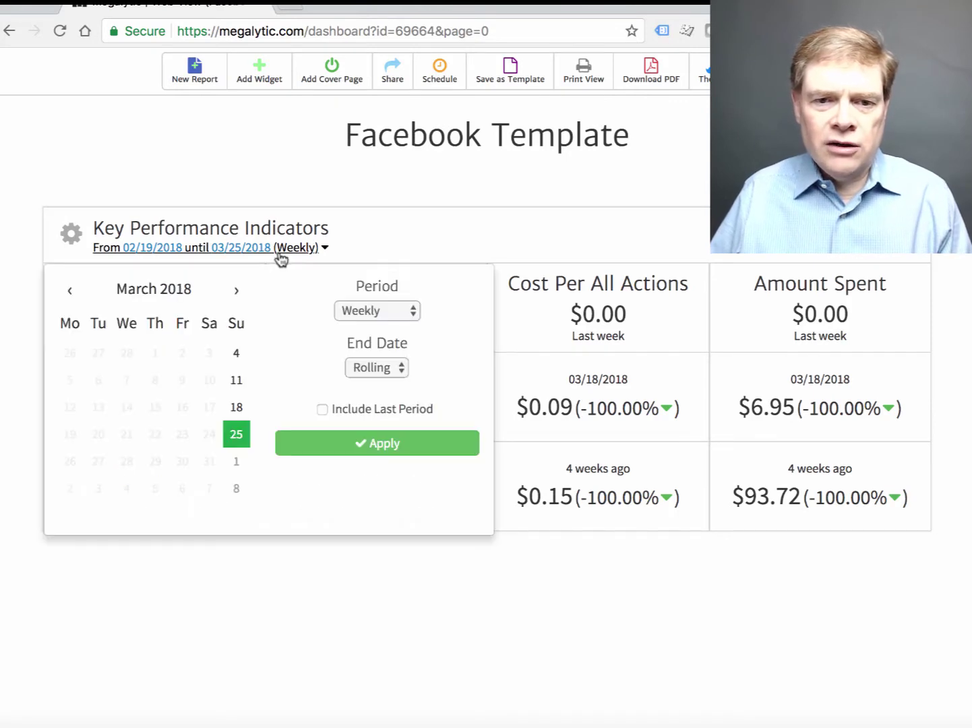
click(389, 312)
click(383, 329)
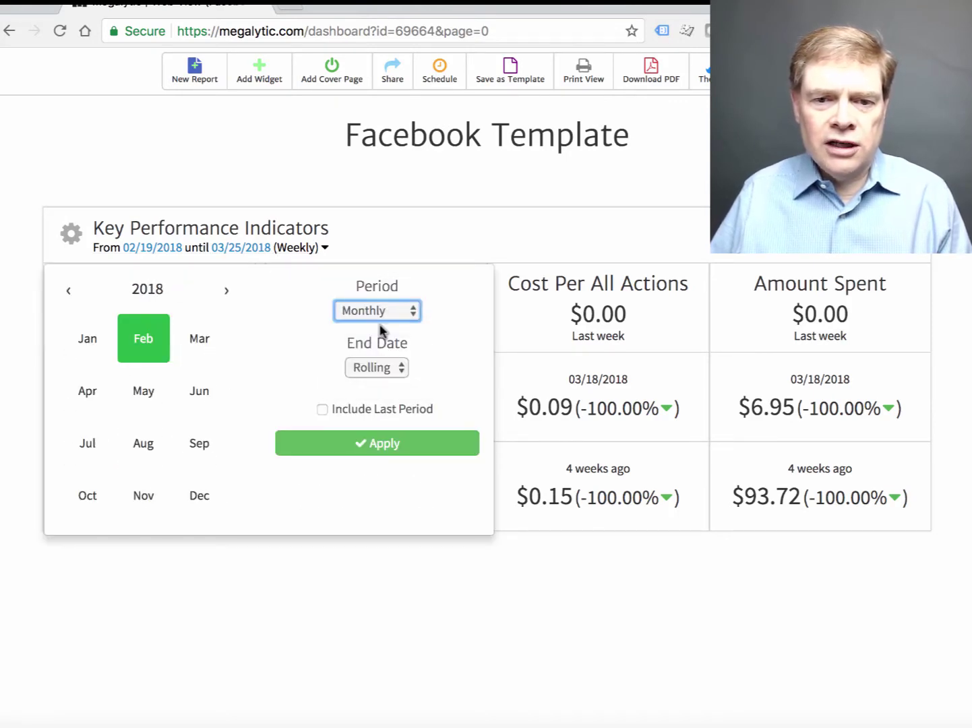
click(382, 452)
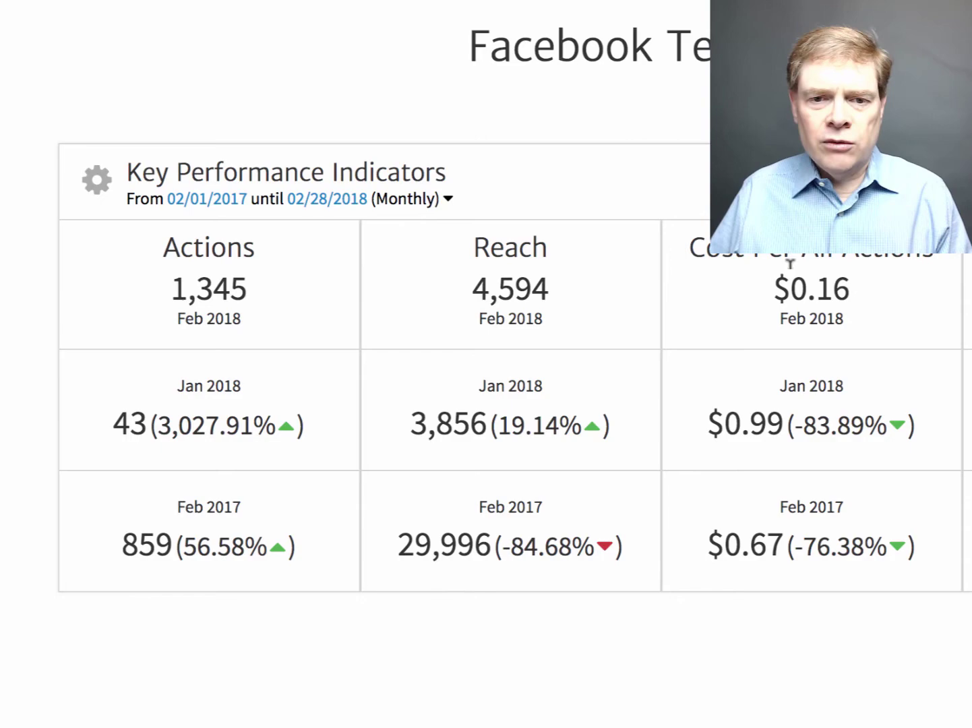
Step: Remove Actions and Cost Per All Actions from the KPI widget's metrics
click(102, 180)
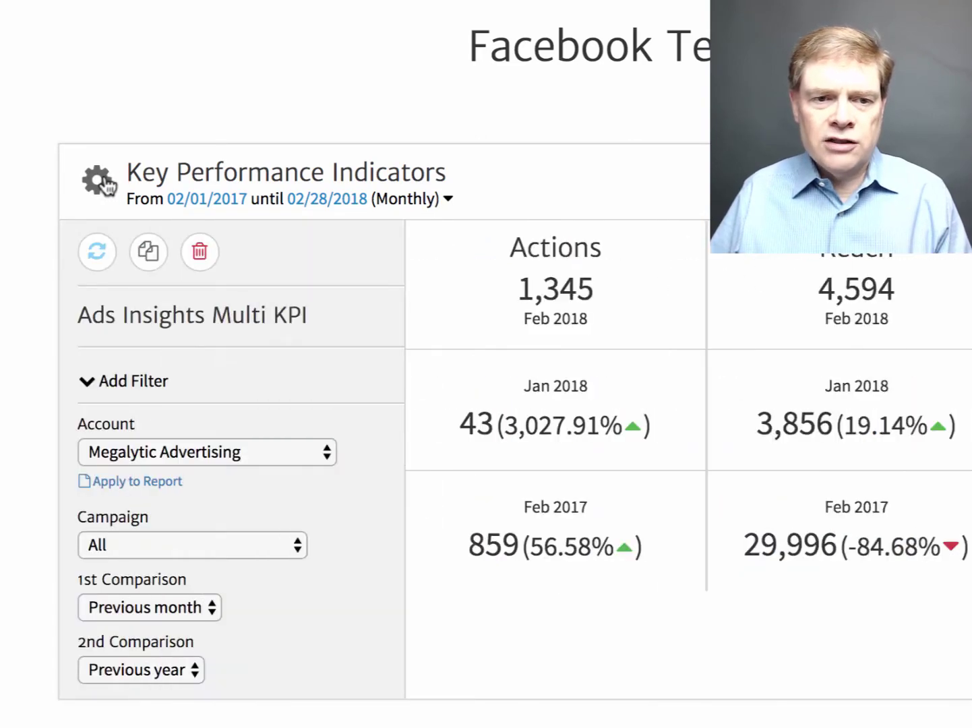
scroll(212, 331, down, 1)
scroll(212, 331, down, 6)
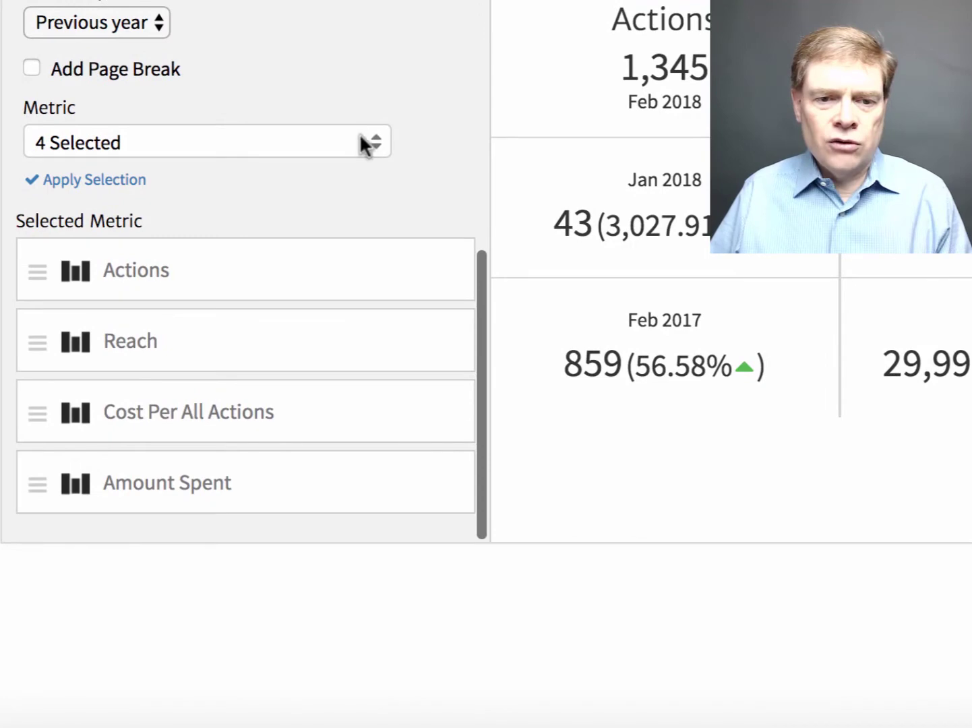
click(364, 143)
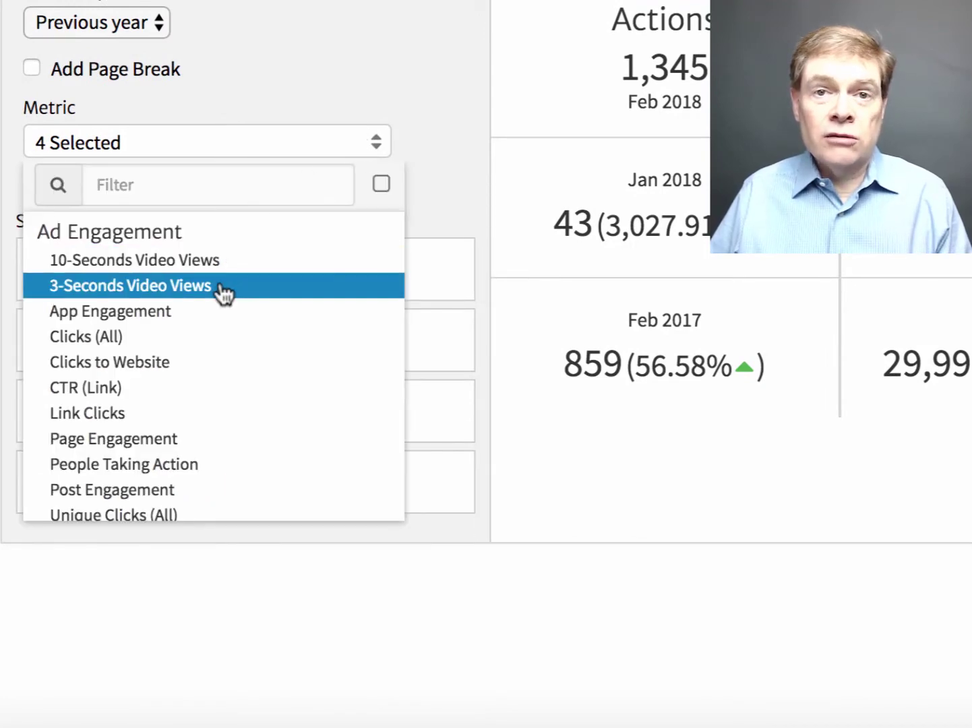
scroll(229, 296, down, 8)
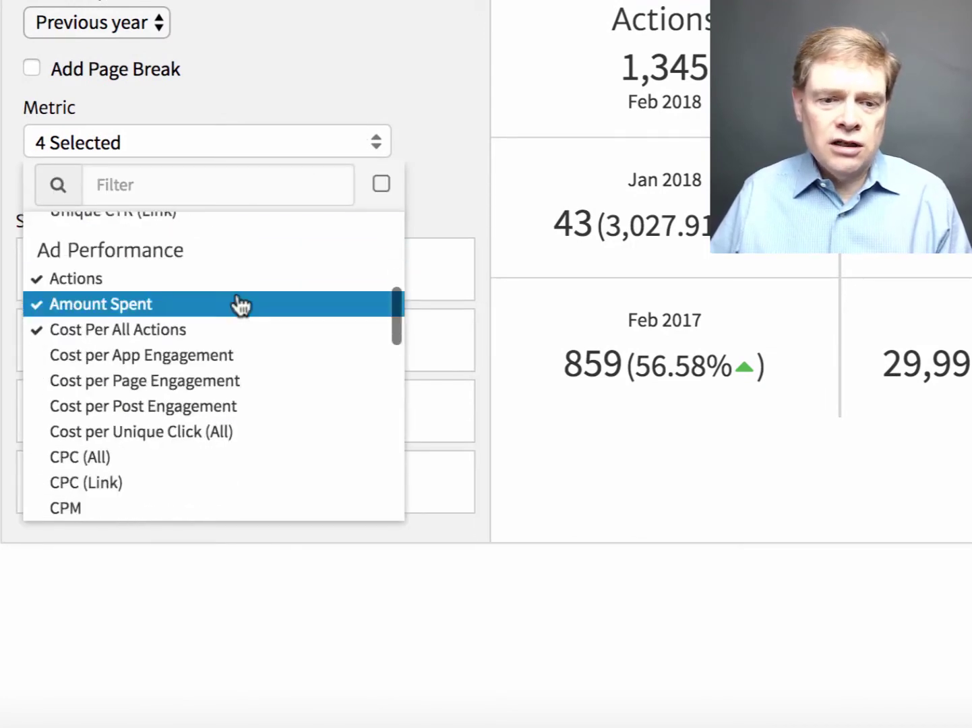
scroll(238, 292, up, 3)
scroll(237, 291, up, 2)
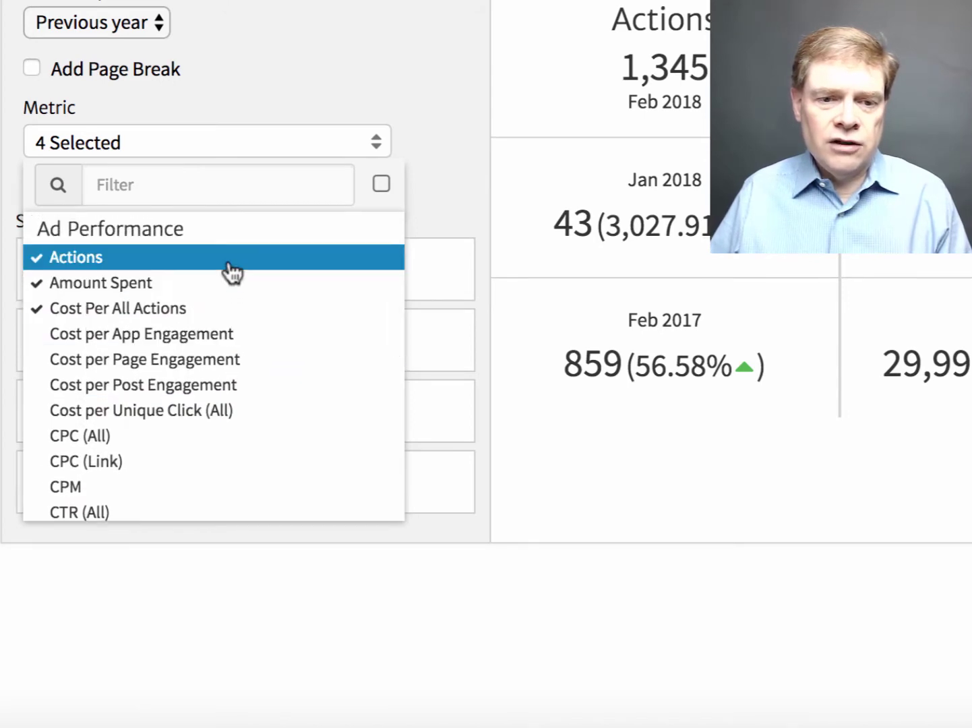
click(229, 261)
click(228, 304)
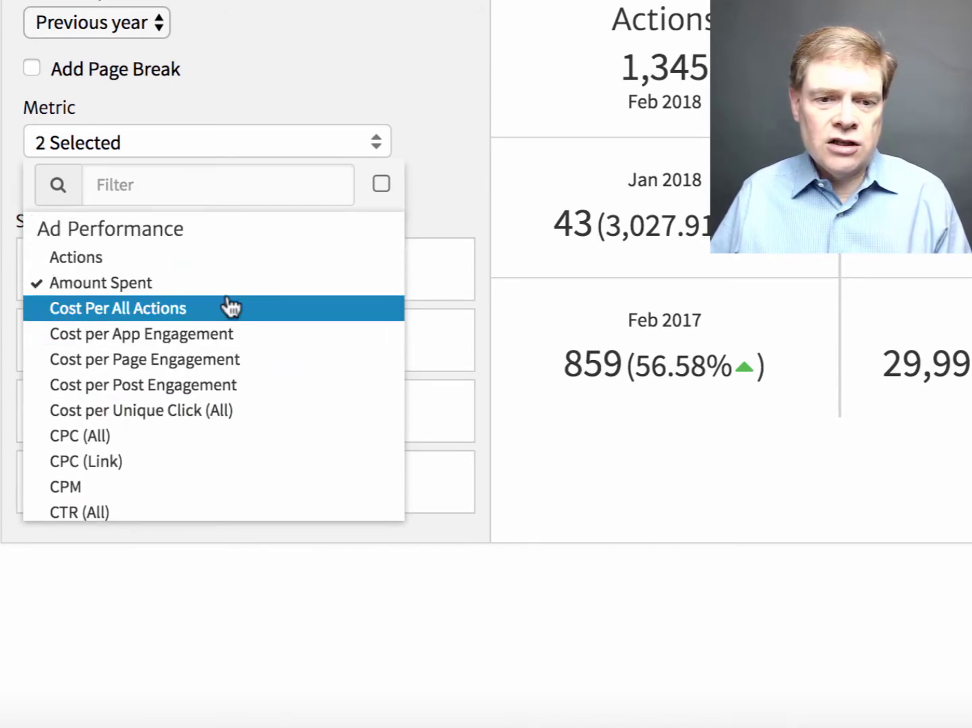
Step: Add CPC (All) and 3-Seconds Video Views to the KPI metrics and apply the selection
scroll(228, 305, down, 2)
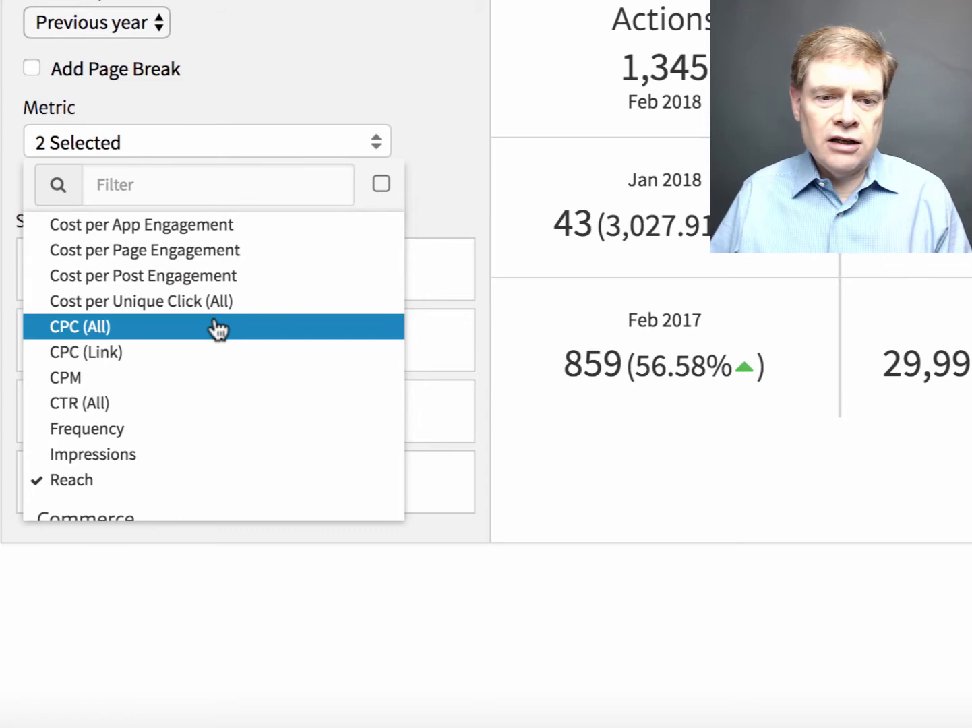
click(217, 327)
scroll(221, 329, up, 2)
scroll(219, 327, up, 10)
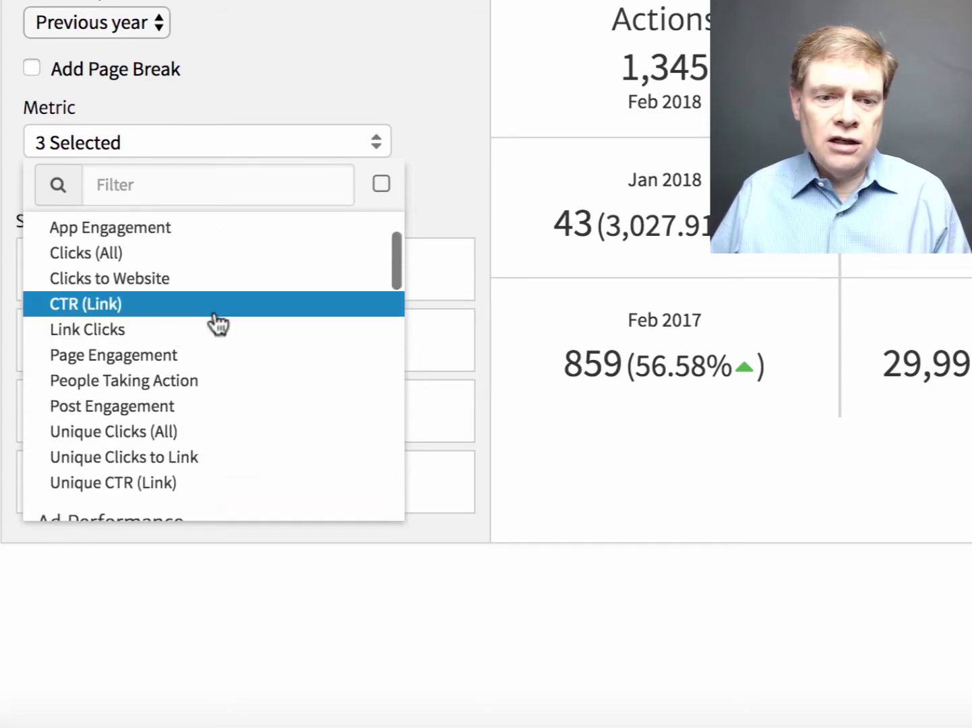
click(215, 288)
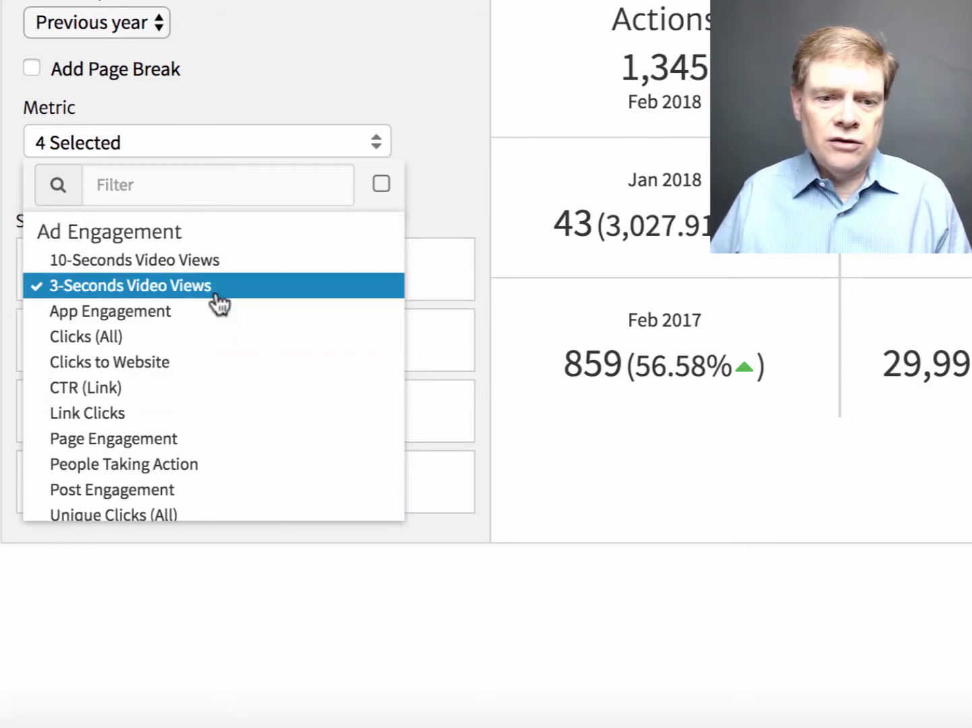
click(328, 87)
click(138, 180)
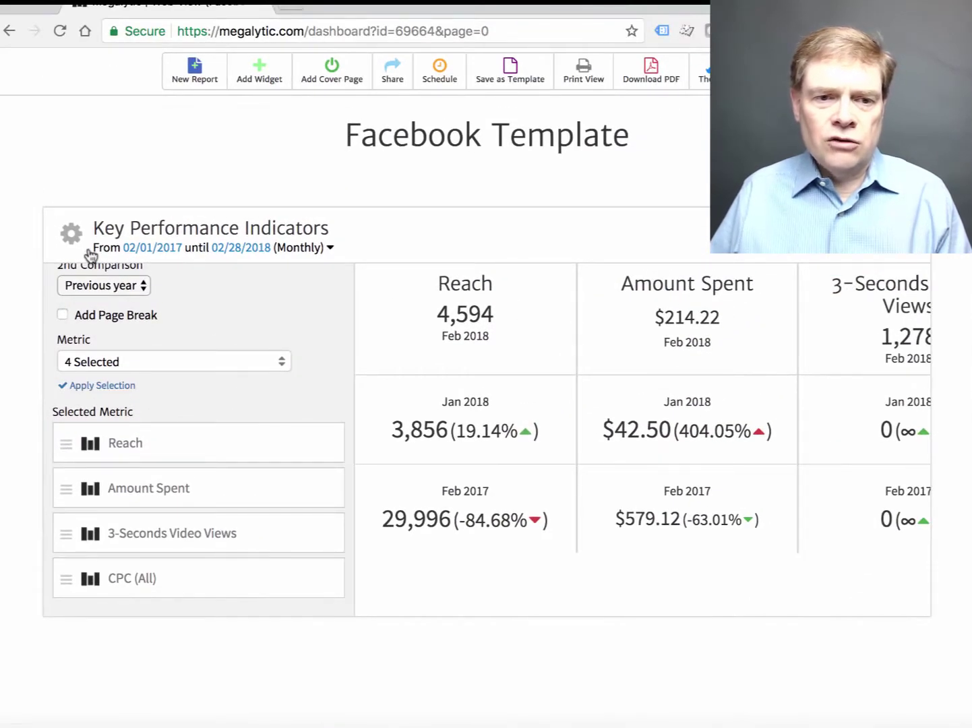
click(69, 239)
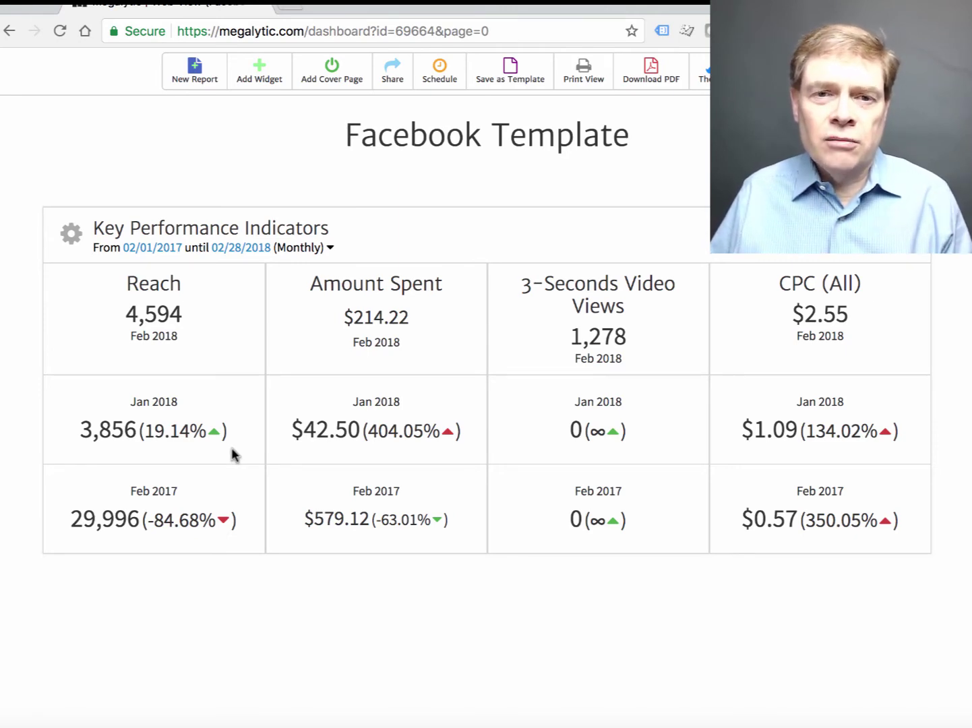
Step: Add a Posts Published widget for the Megalytic Facebook page below the KPIs
click(265, 81)
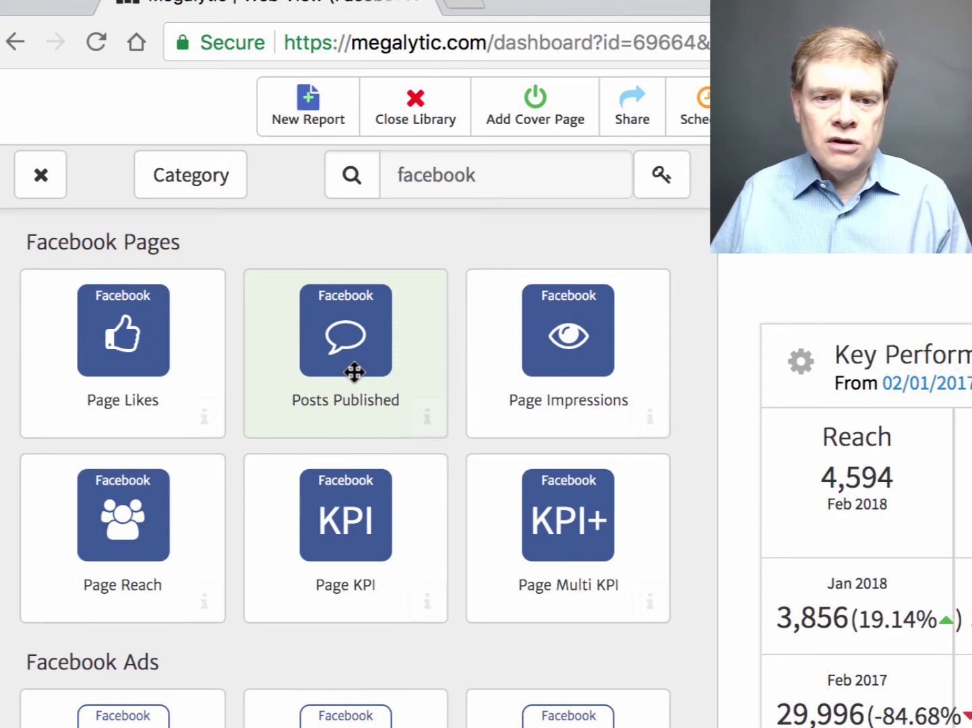
drag(355, 372, 827, 723)
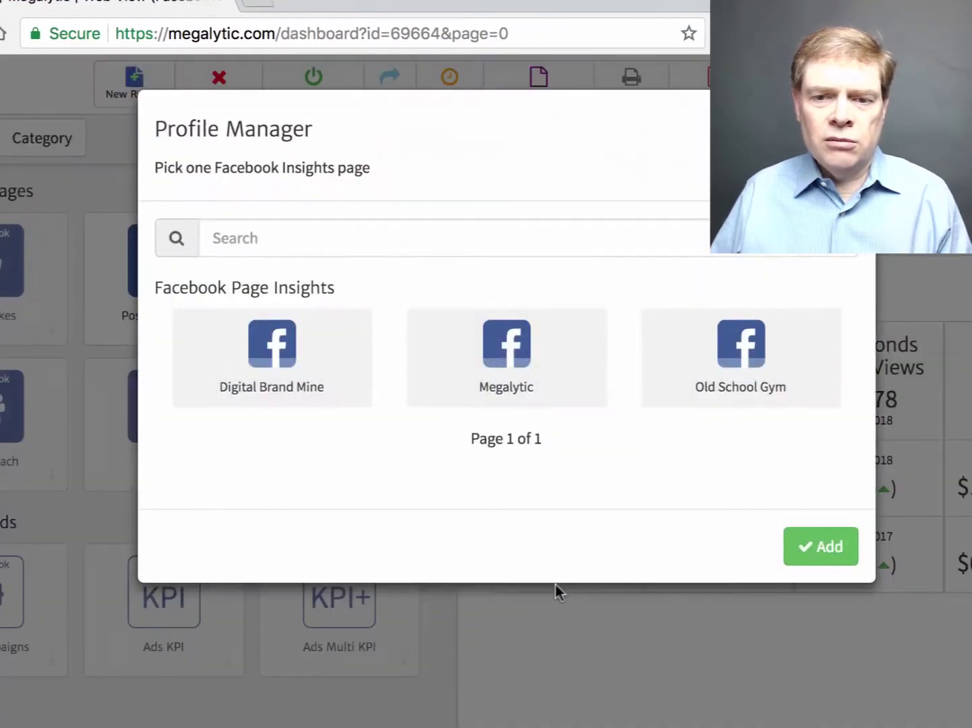
click(539, 388)
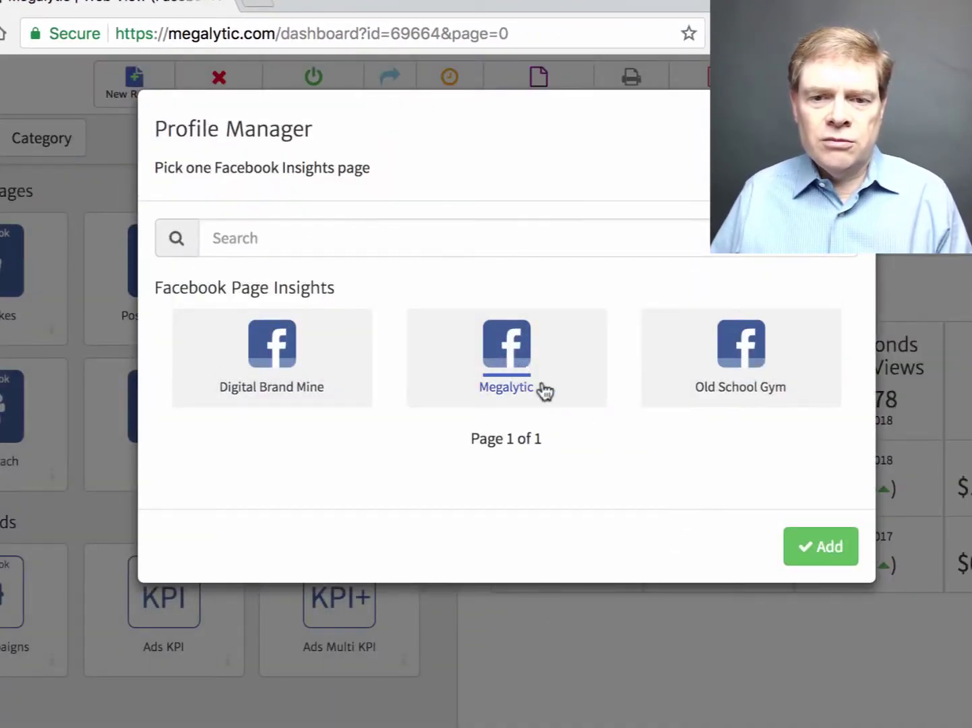
click(793, 538)
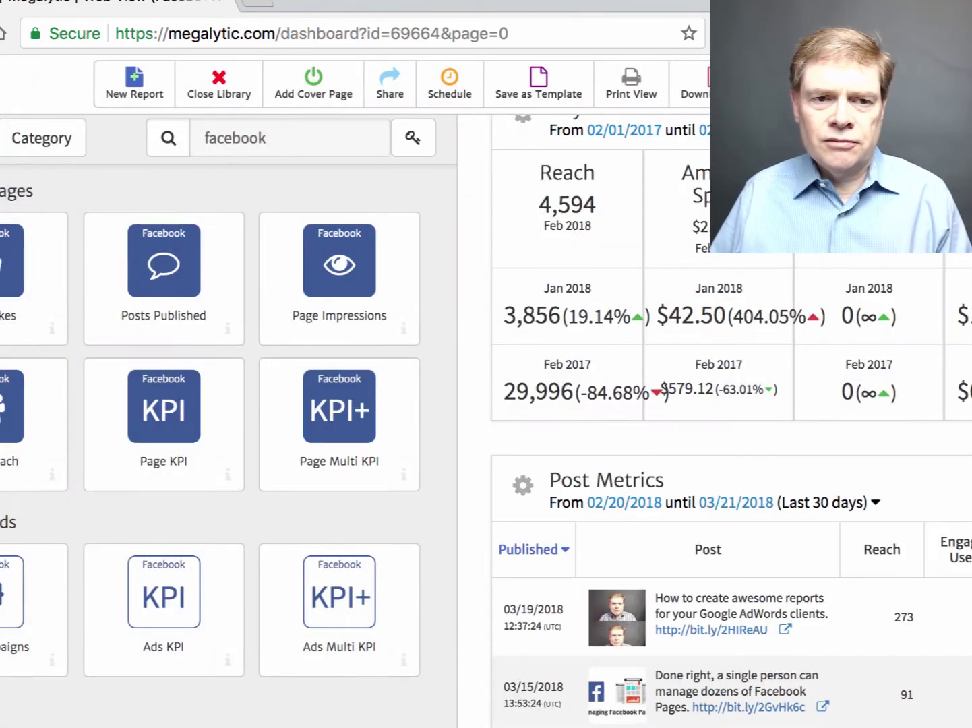
click(0, 138)
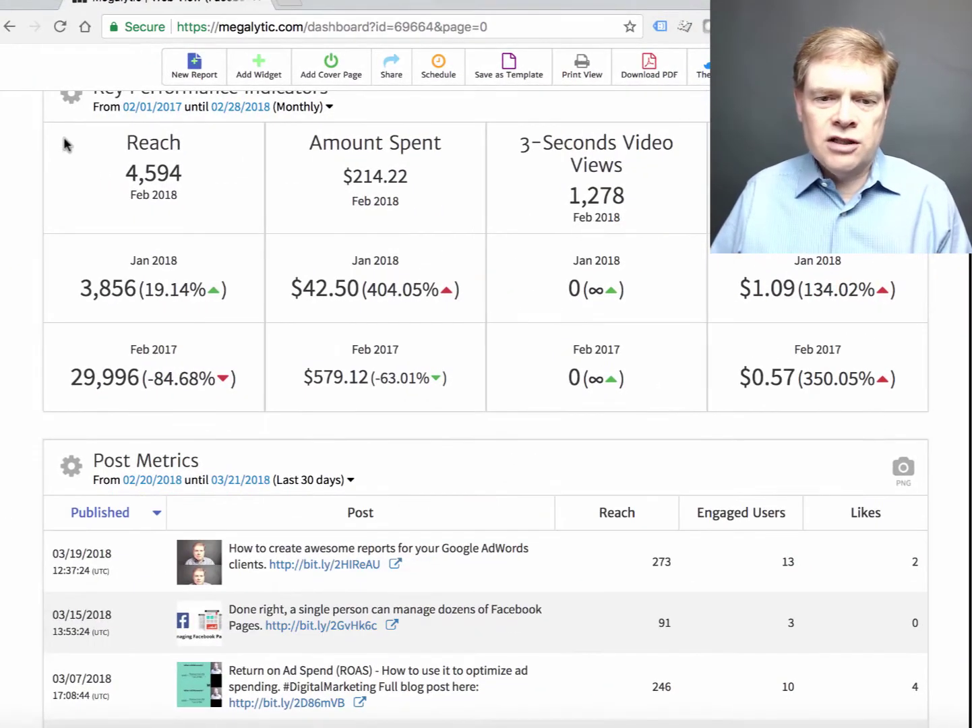
Step: Change the Post Metrics date range to Last 60 days
scroll(68, 148, down, 3)
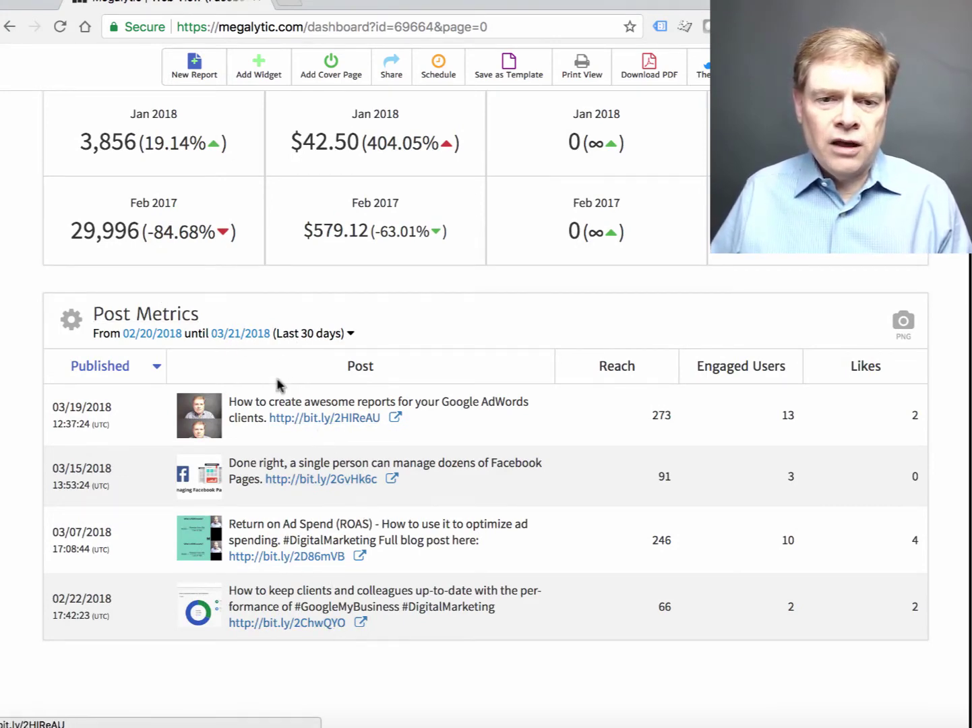
click(255, 337)
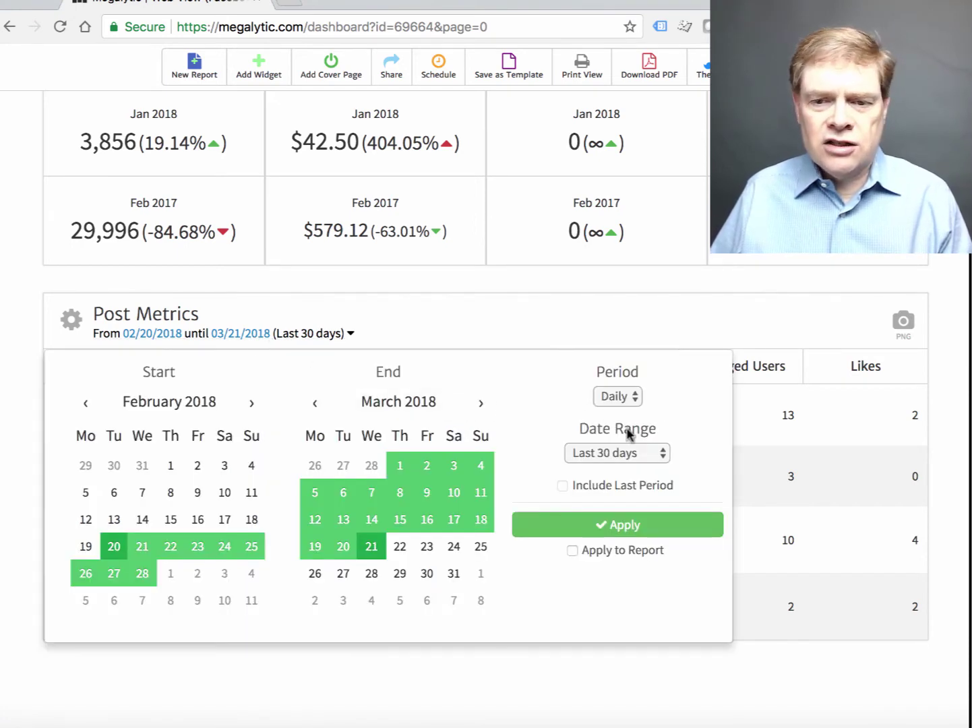
click(631, 457)
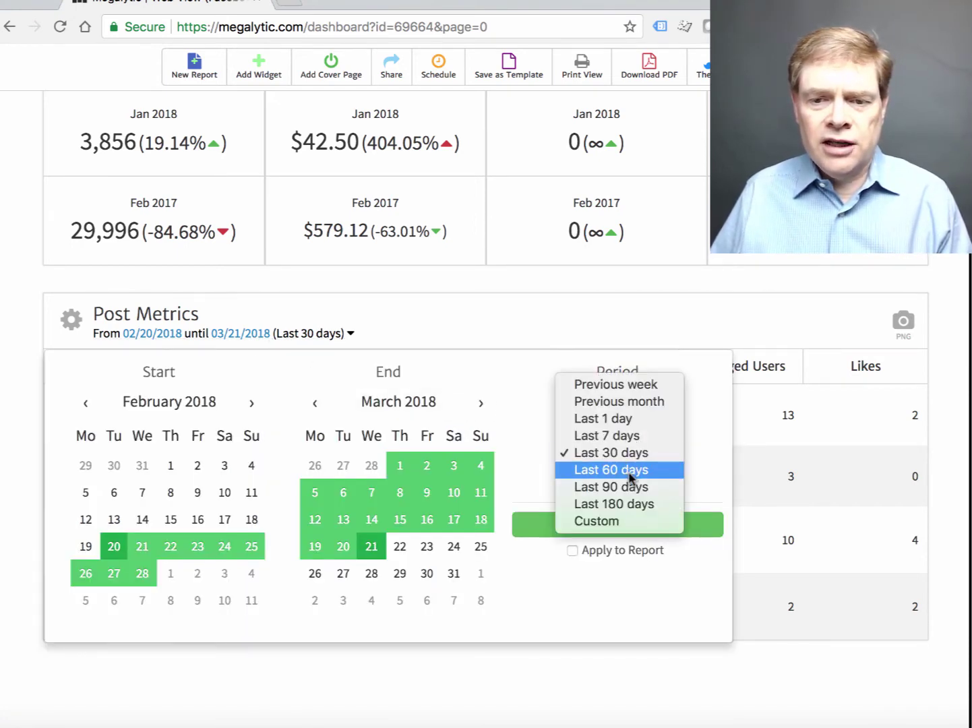
click(630, 474)
click(651, 533)
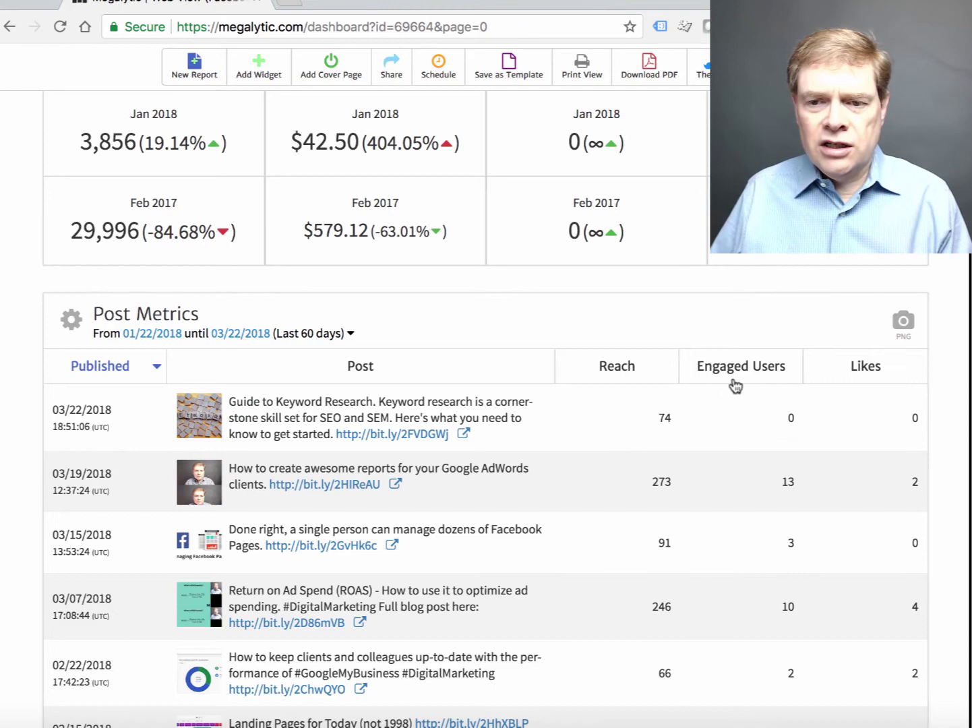
Step: Replace the Engaged Users column with Comments in the Post Metrics table
click(70, 323)
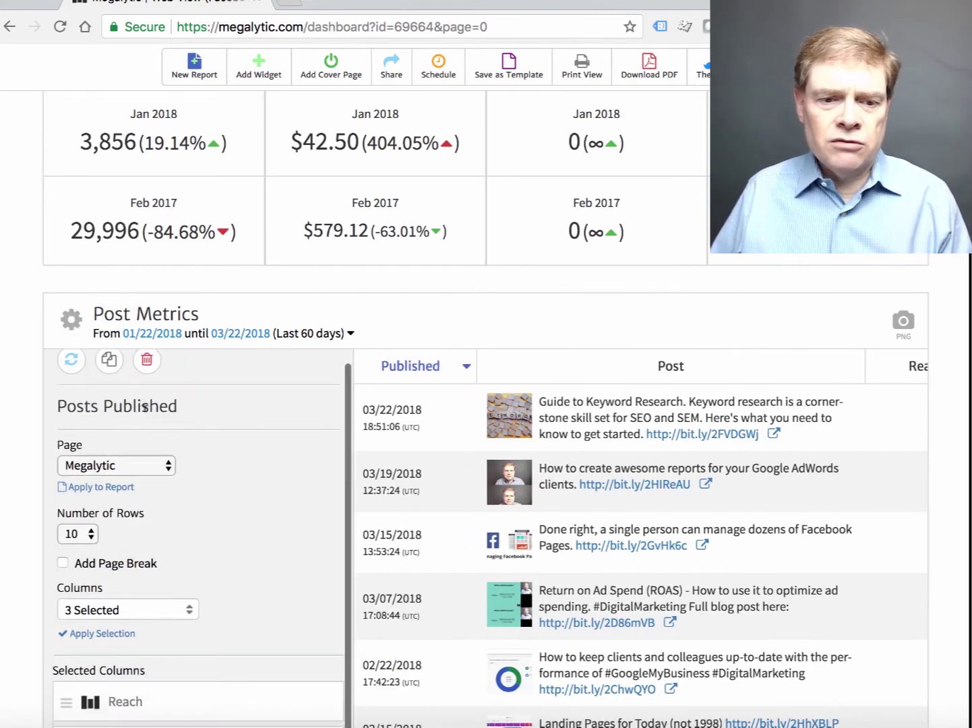
scroll(192, 457, down, 1)
scroll(192, 457, down, 1)
click(187, 486)
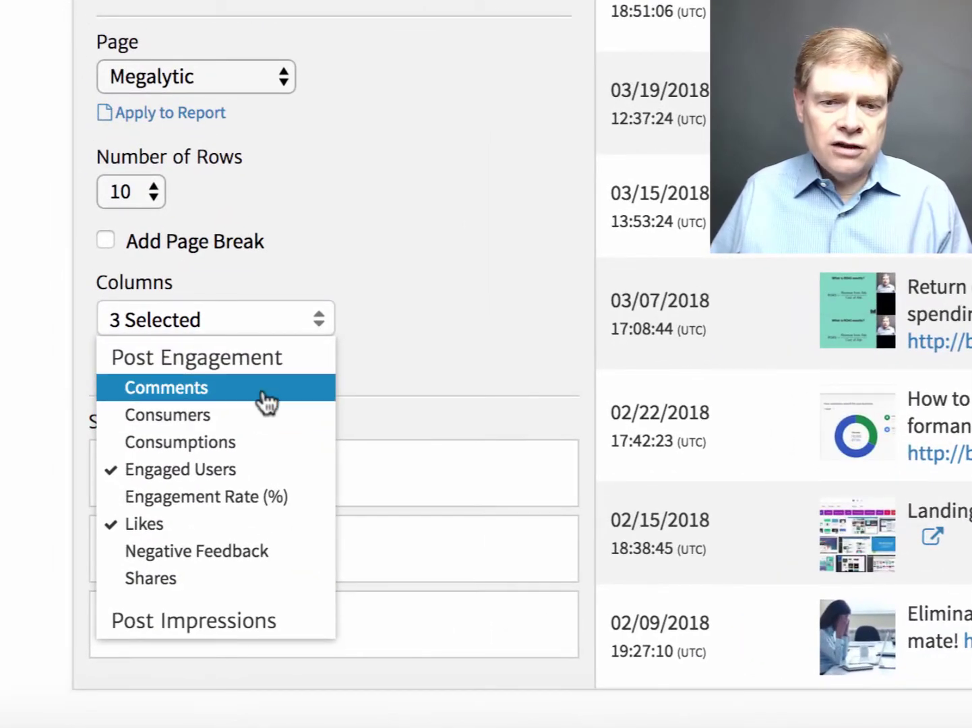
click(265, 391)
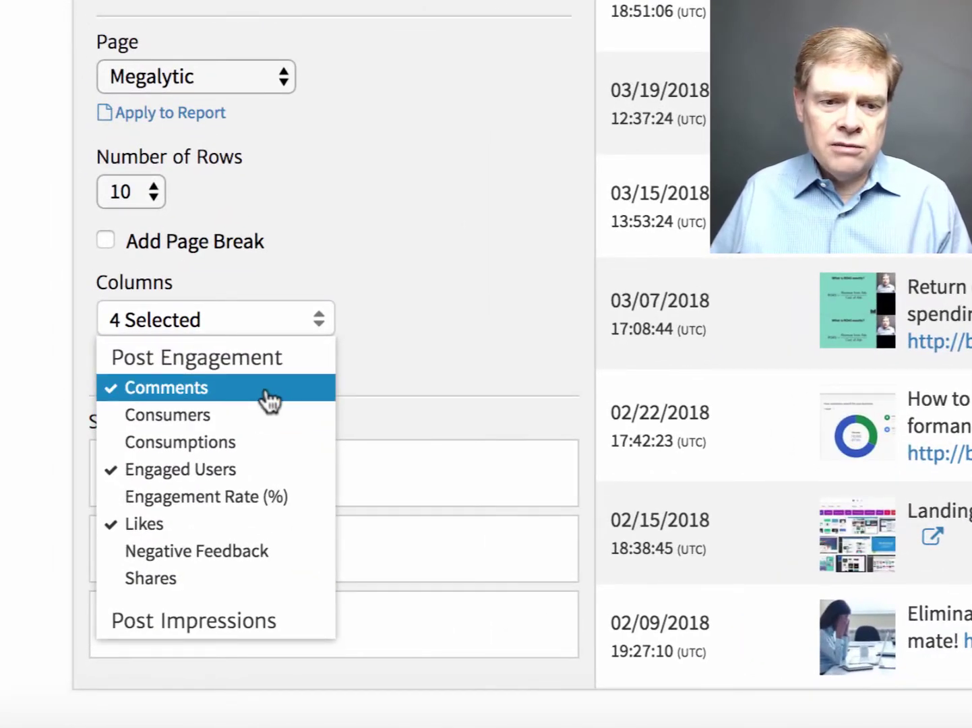
click(260, 469)
click(453, 230)
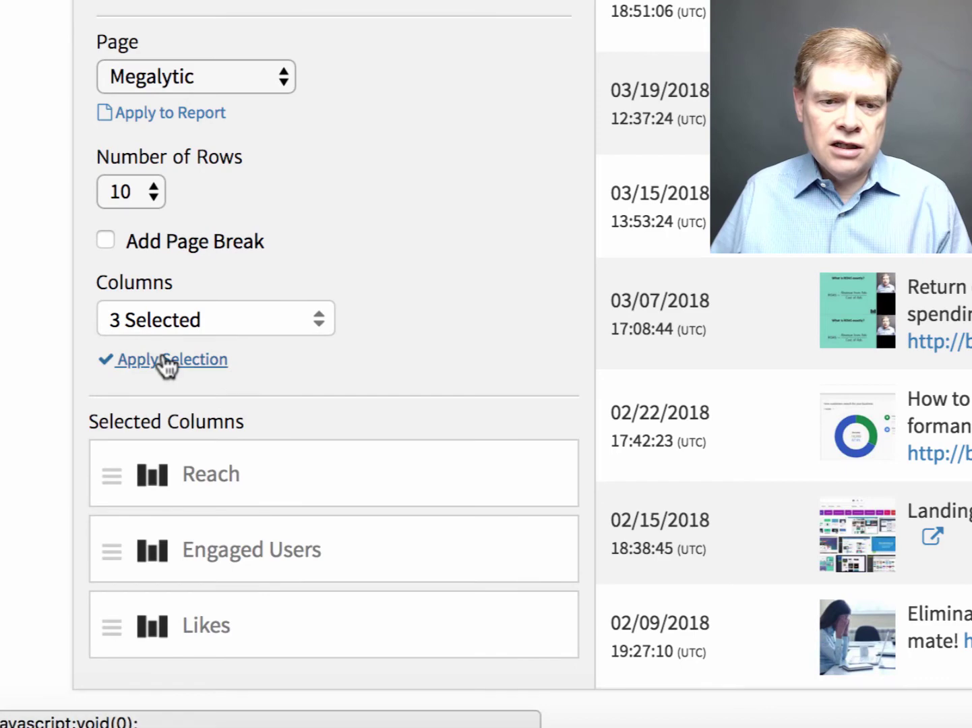
click(165, 361)
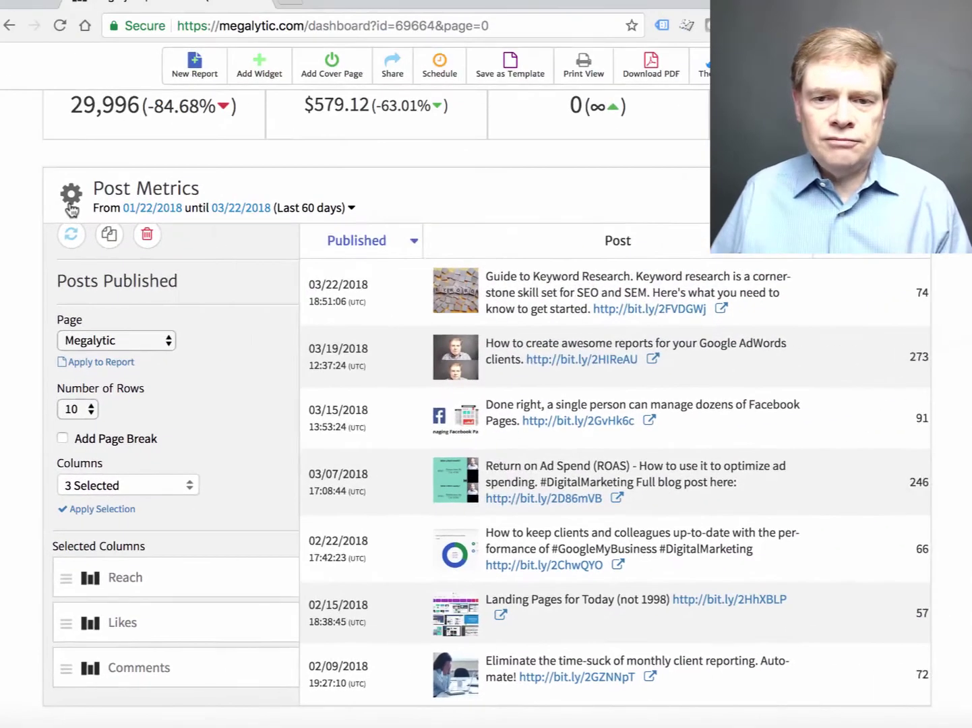
click(71, 195)
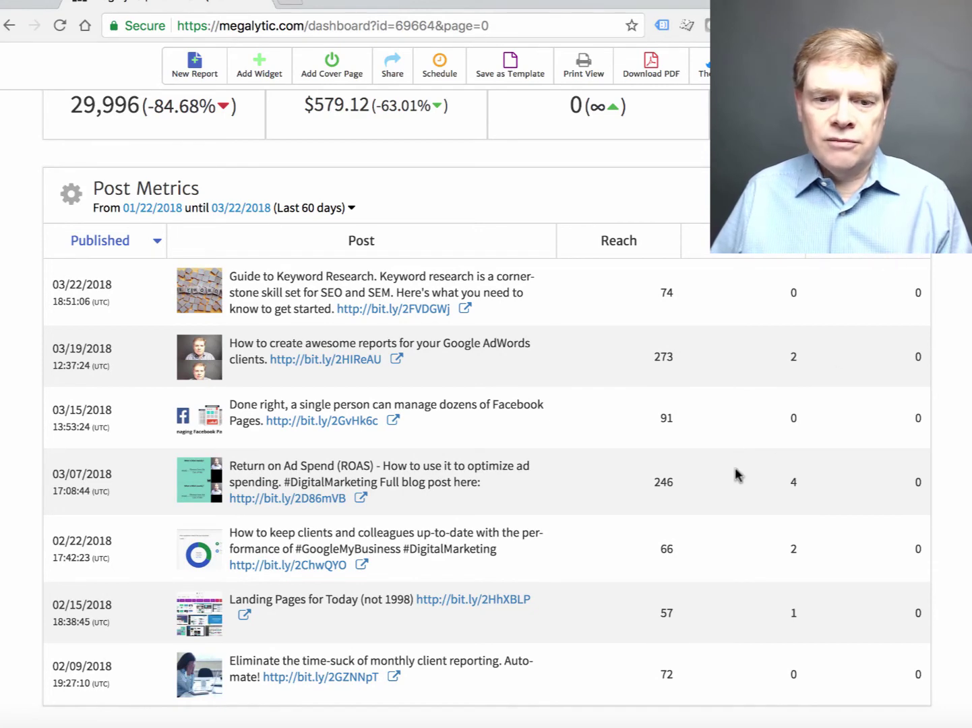
scroll(739, 475, up, 5)
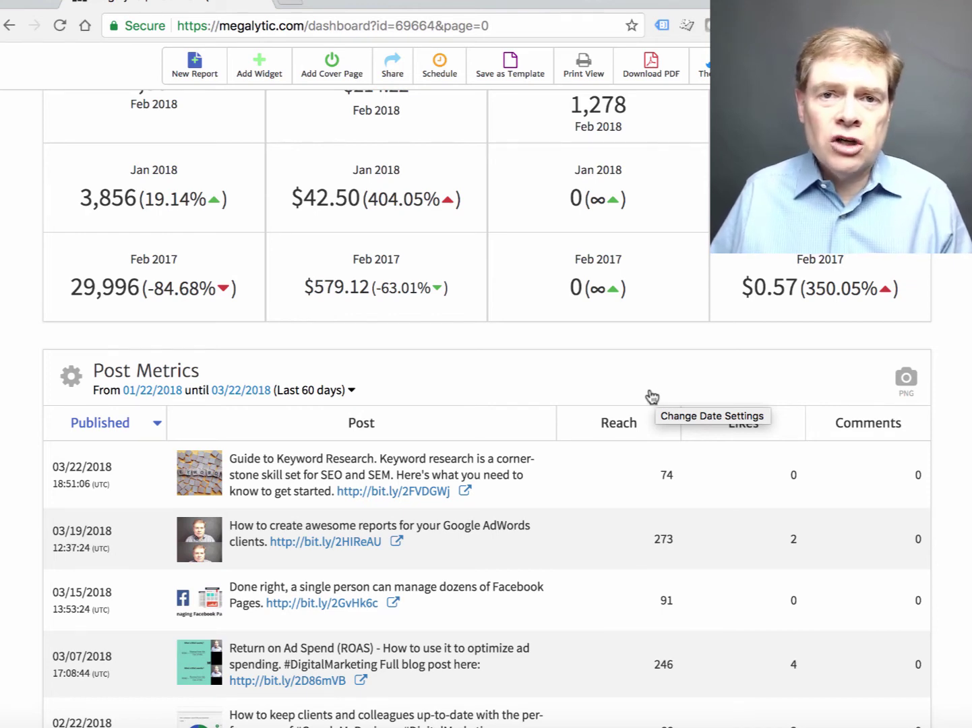
scroll(620, 366, up, 6)
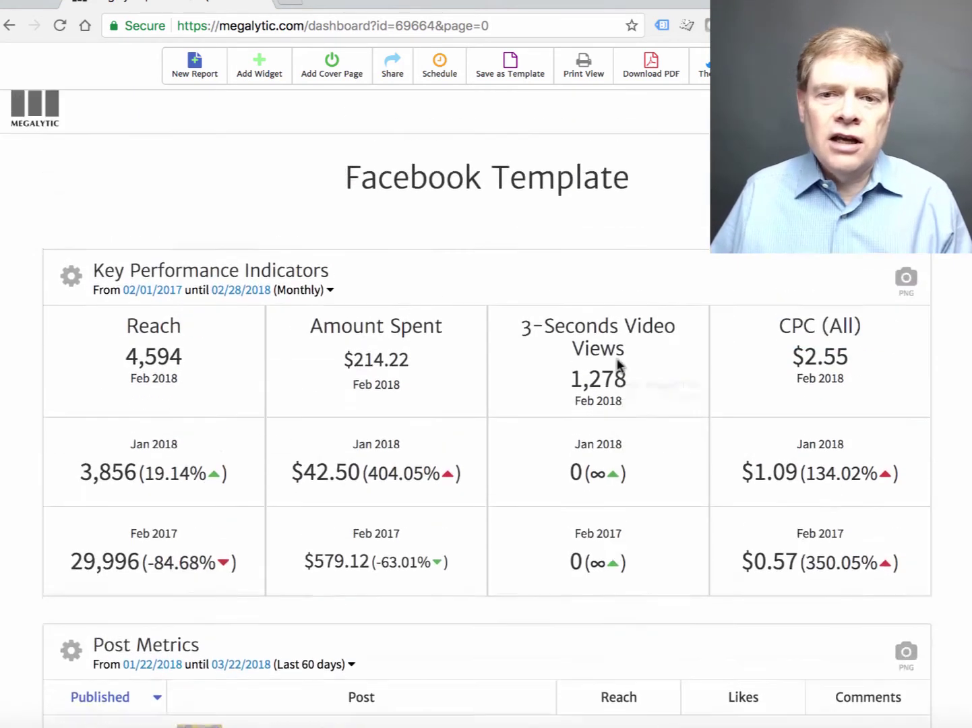
scroll(619, 368, up, 3)
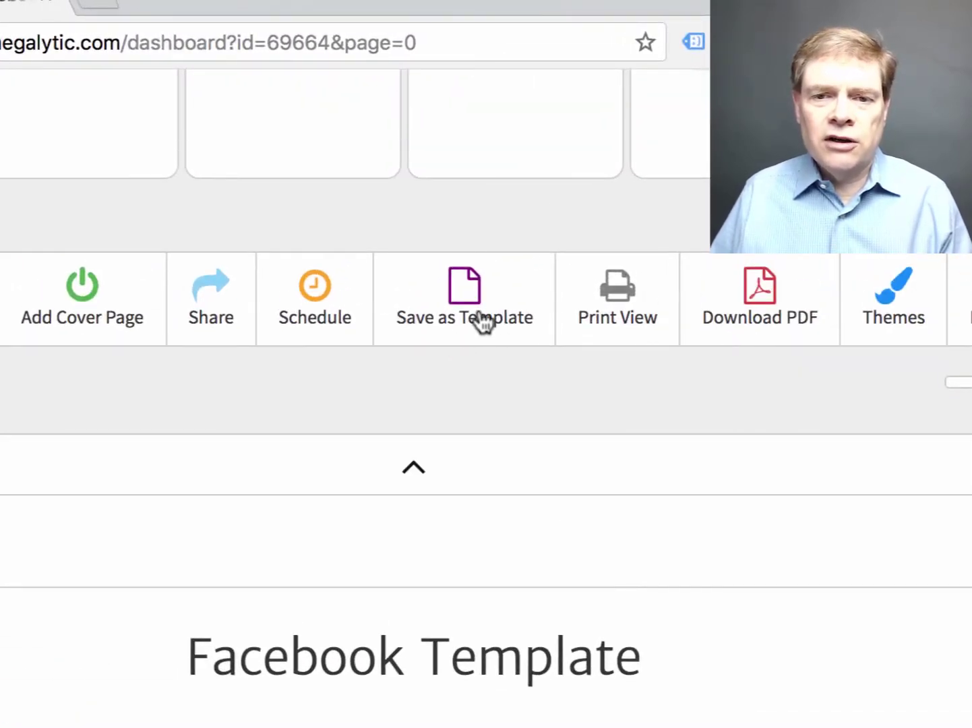
Step: Save the report as a template named 'My Facebook Template'
click(480, 314)
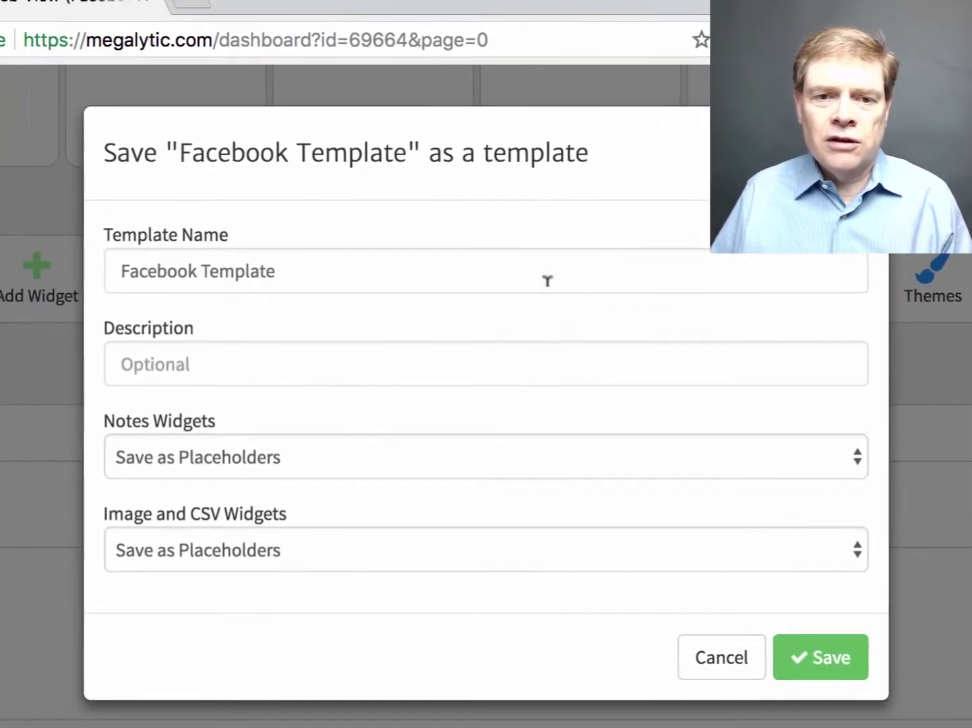
click(122, 268)
text(My)
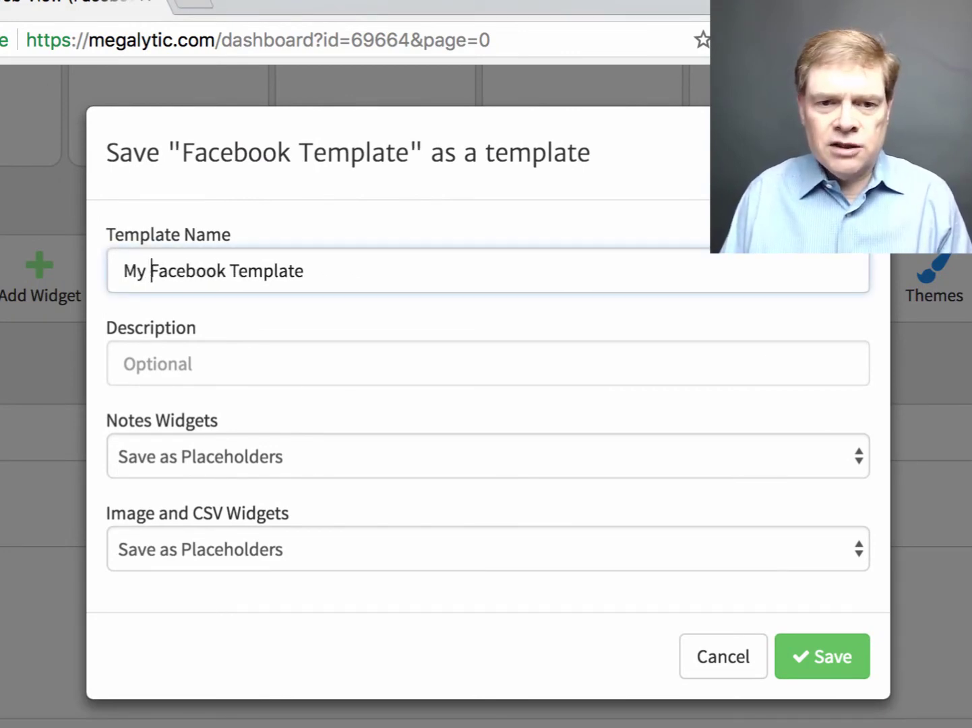
click(818, 651)
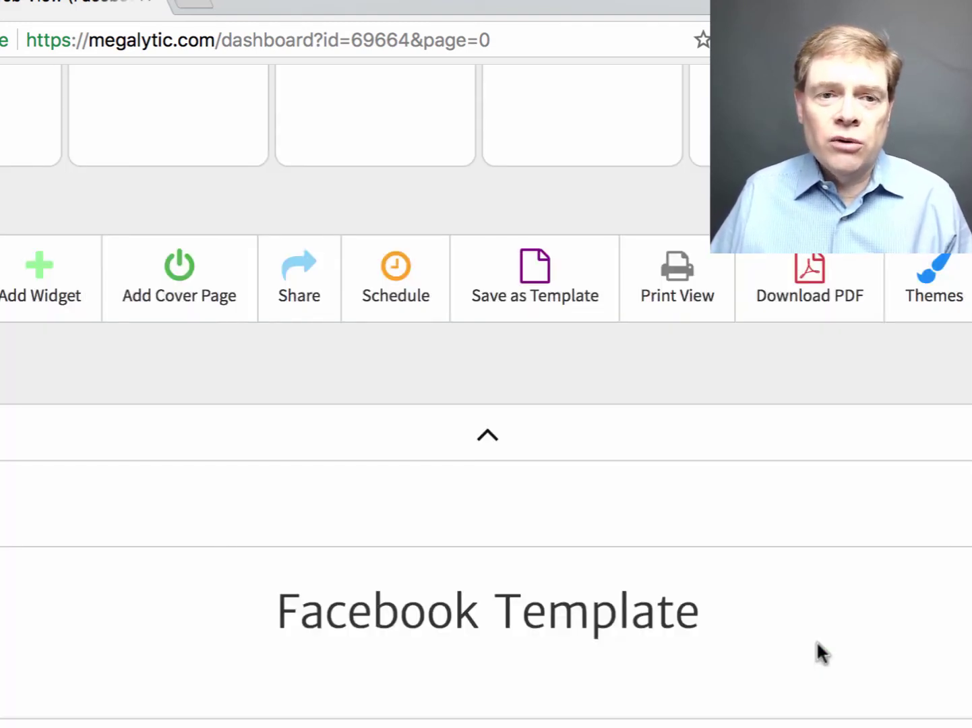
scroll(526, 542, up, 2)
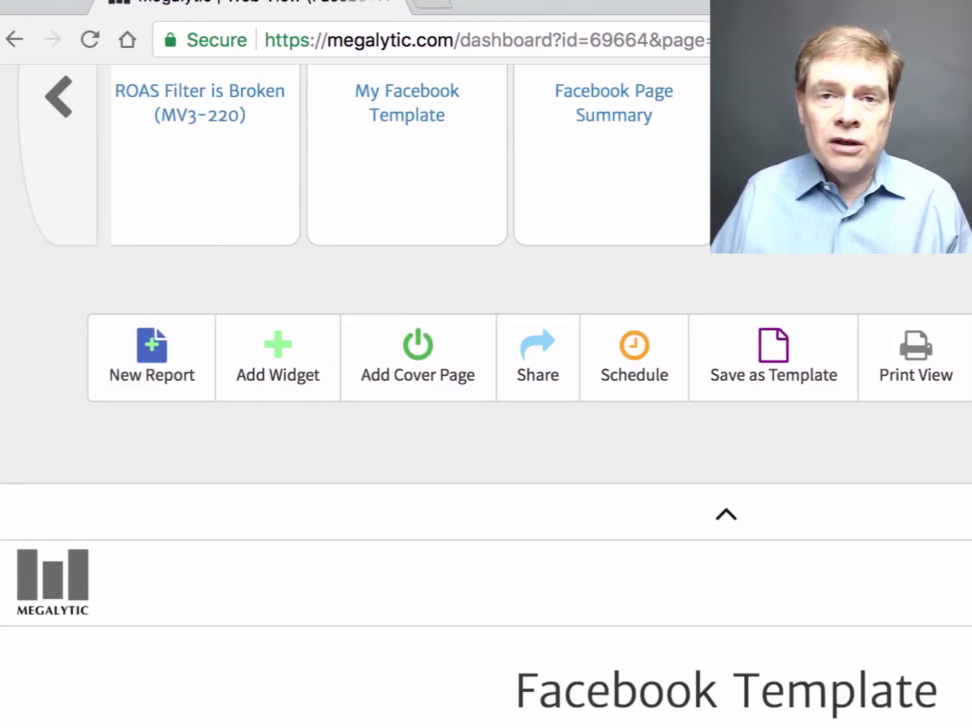
Step: Begin a new report from My Facebook Template under My Templates
click(139, 371)
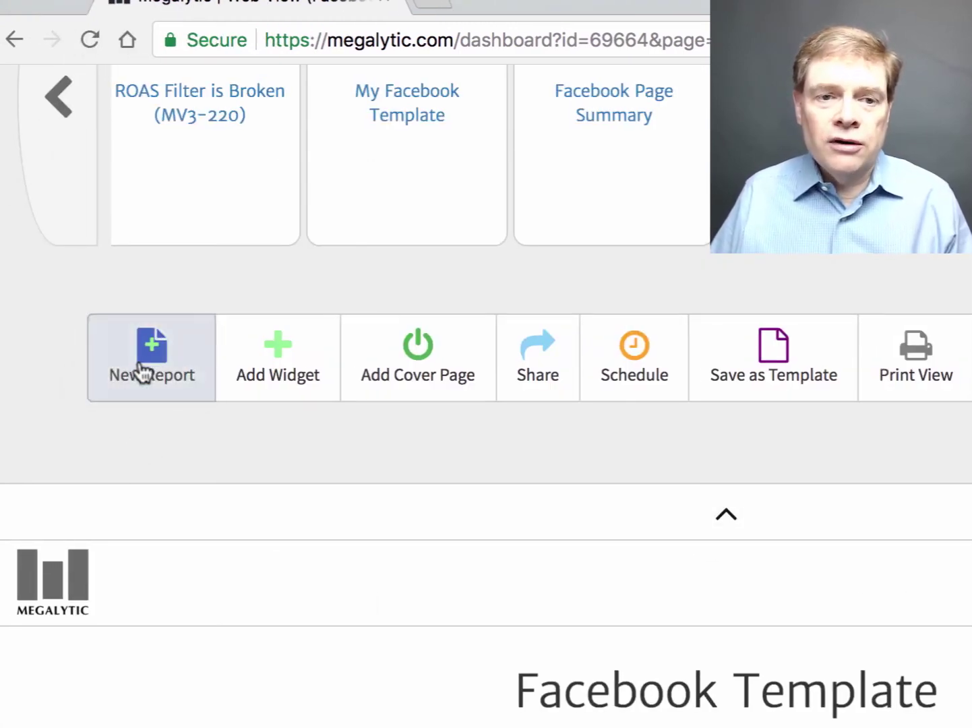
click(140, 371)
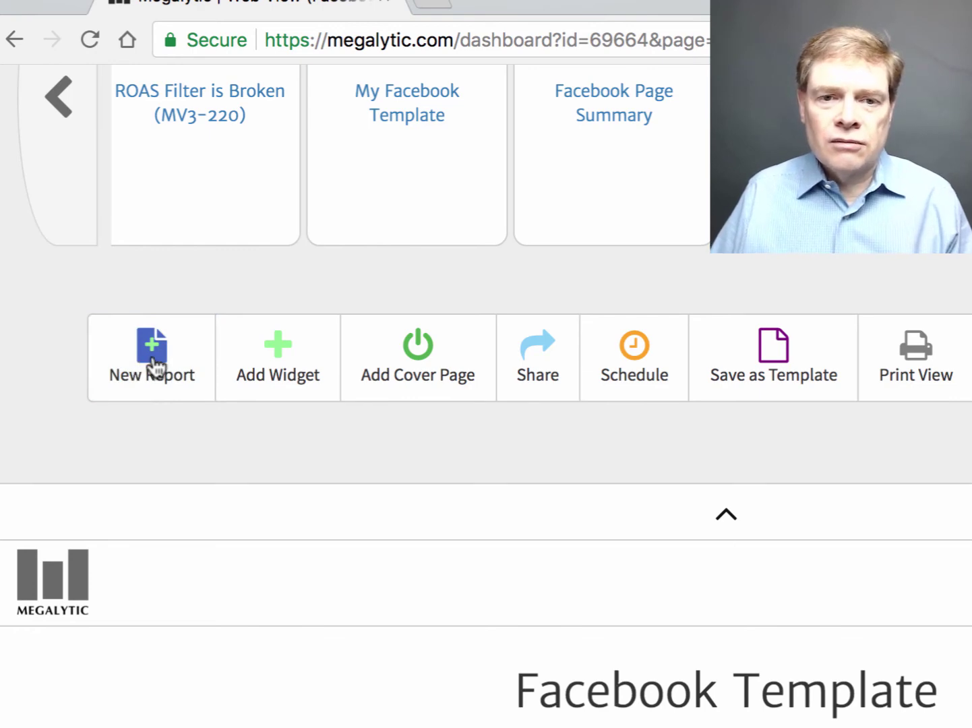
click(154, 368)
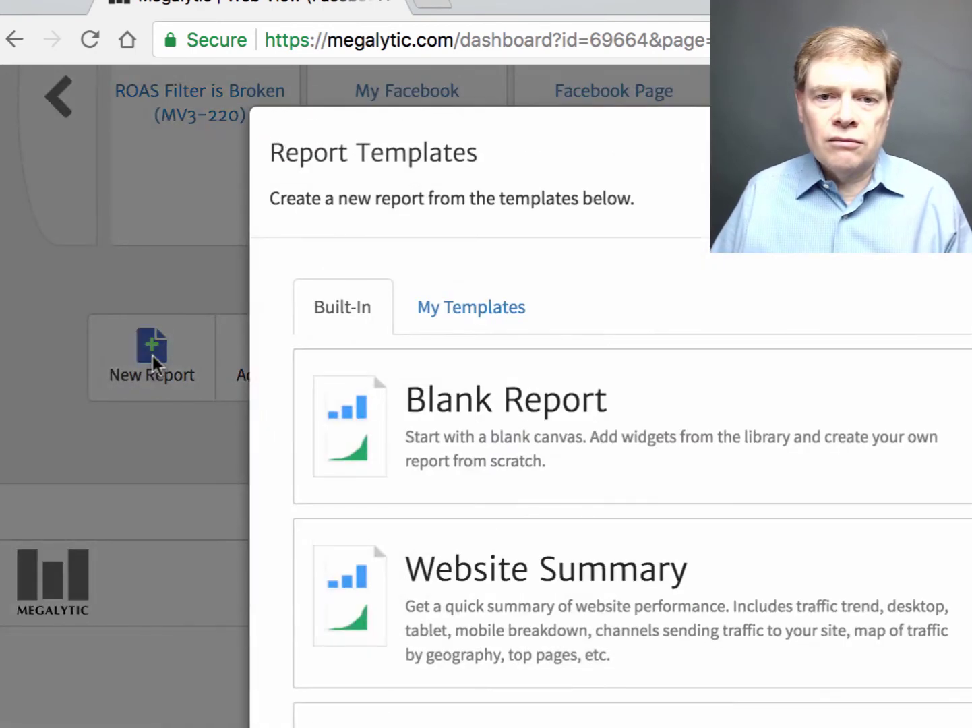
click(467, 321)
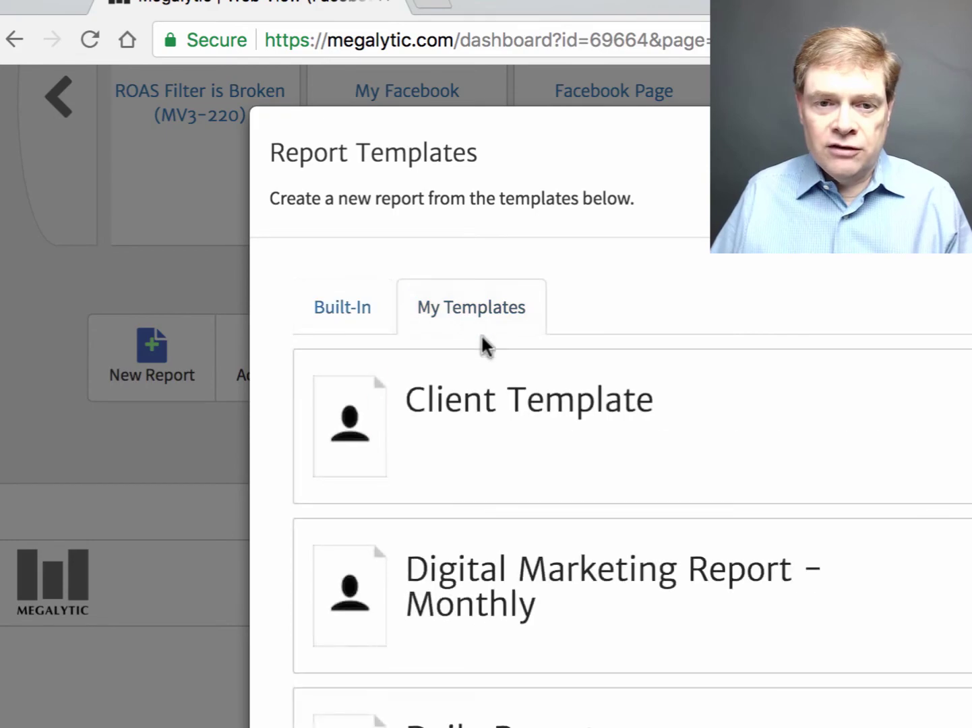
scroll(547, 428, down, 10)
scroll(547, 429, down, 5)
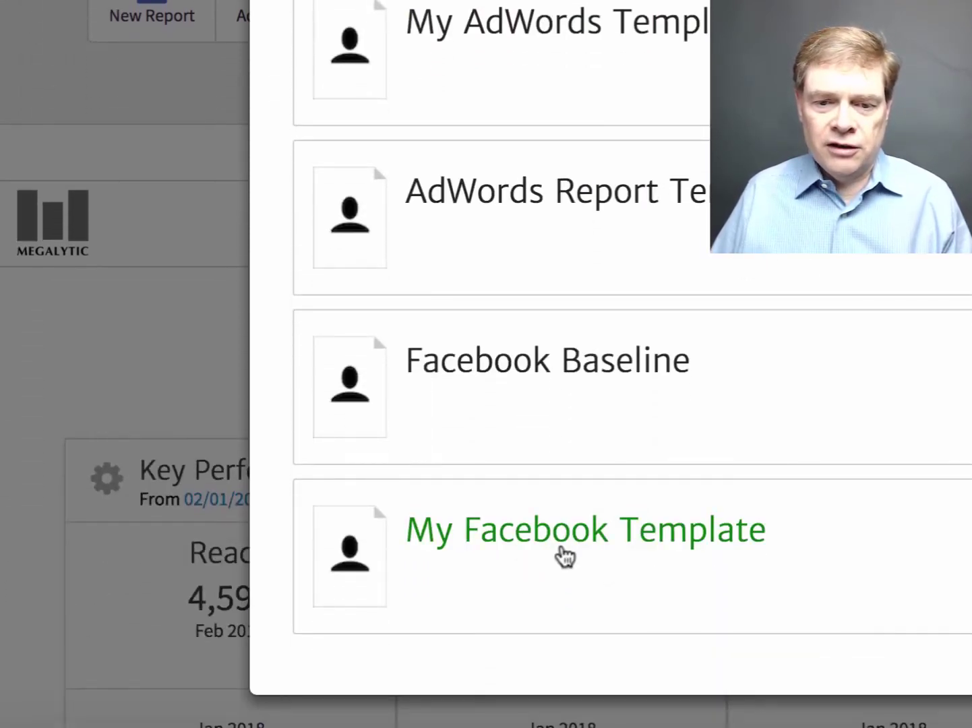
click(562, 558)
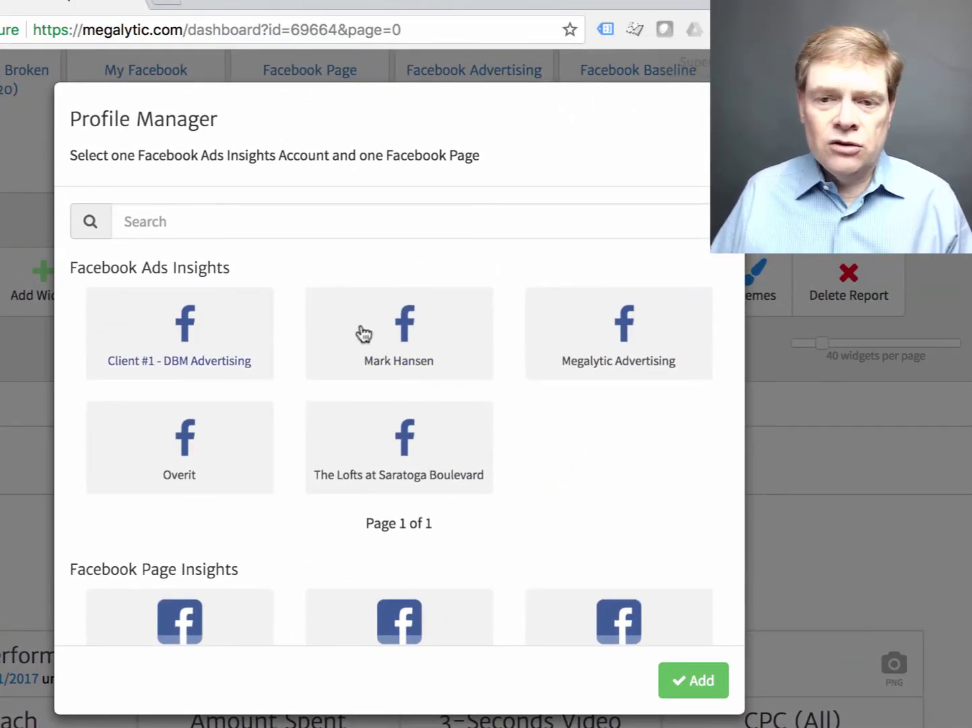
Step: Choose Megalytic Advertising and the Megalytic Facebook page, then generate the report
click(627, 338)
scroll(623, 345, down, 3)
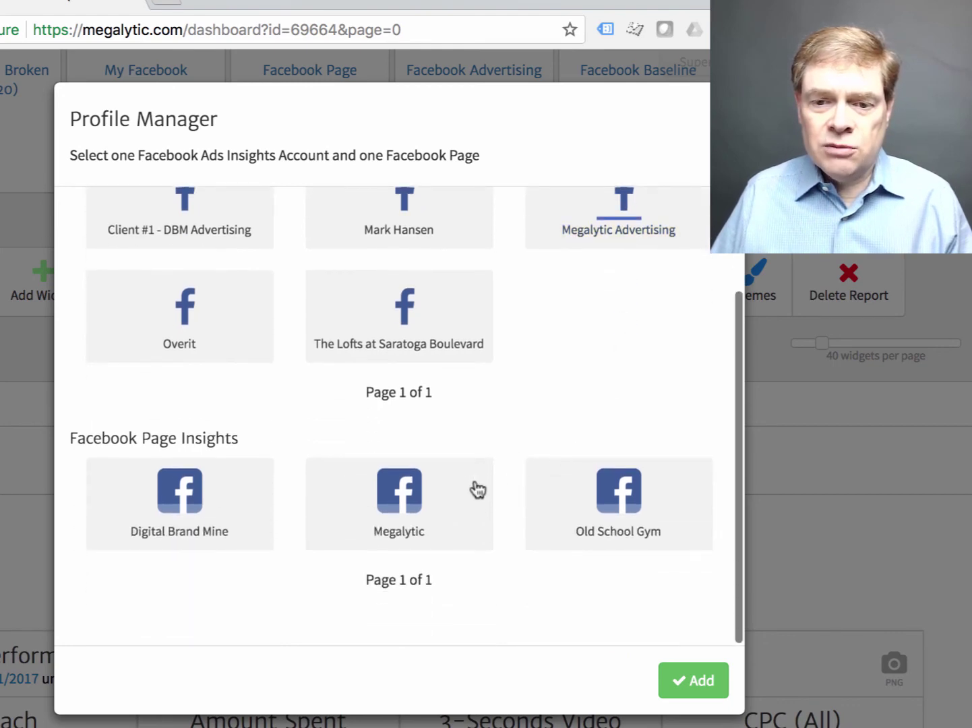
click(393, 514)
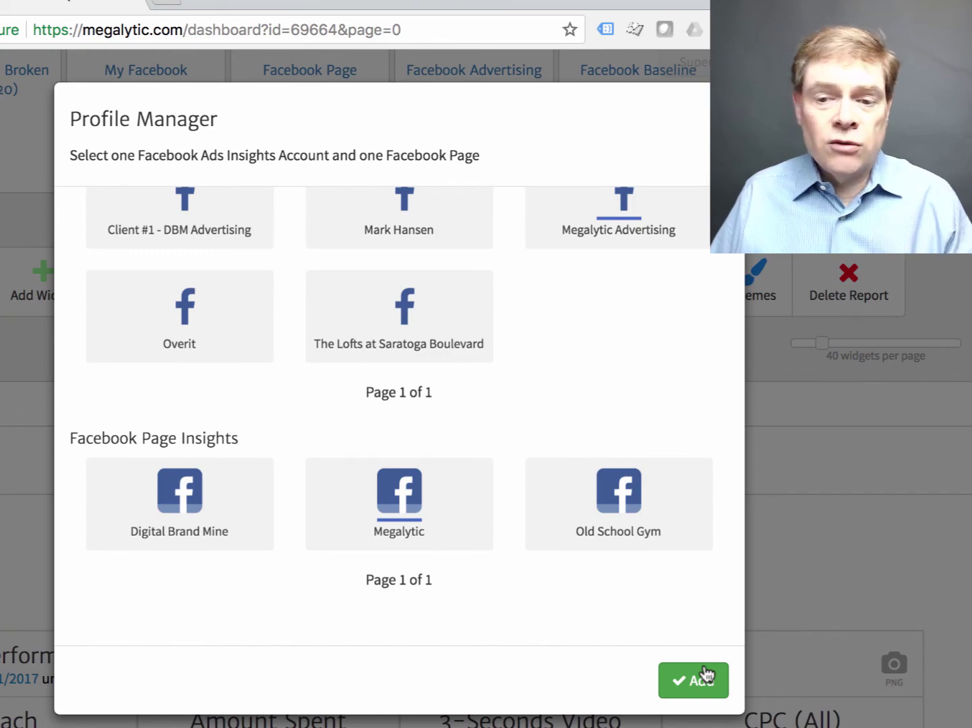
click(698, 688)
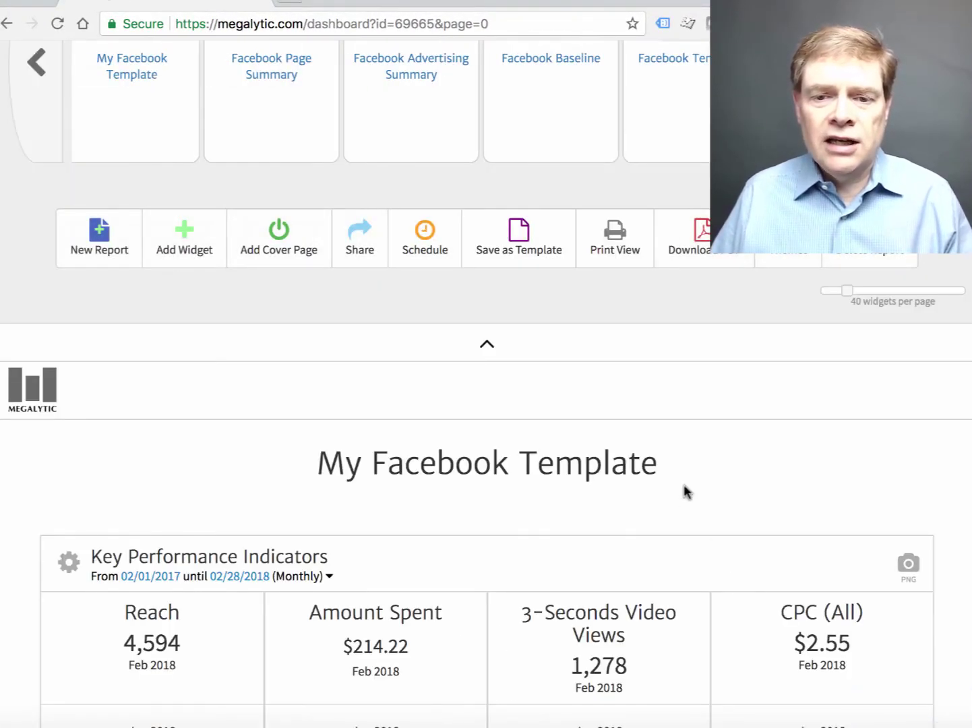
scroll(684, 484, down, 12)
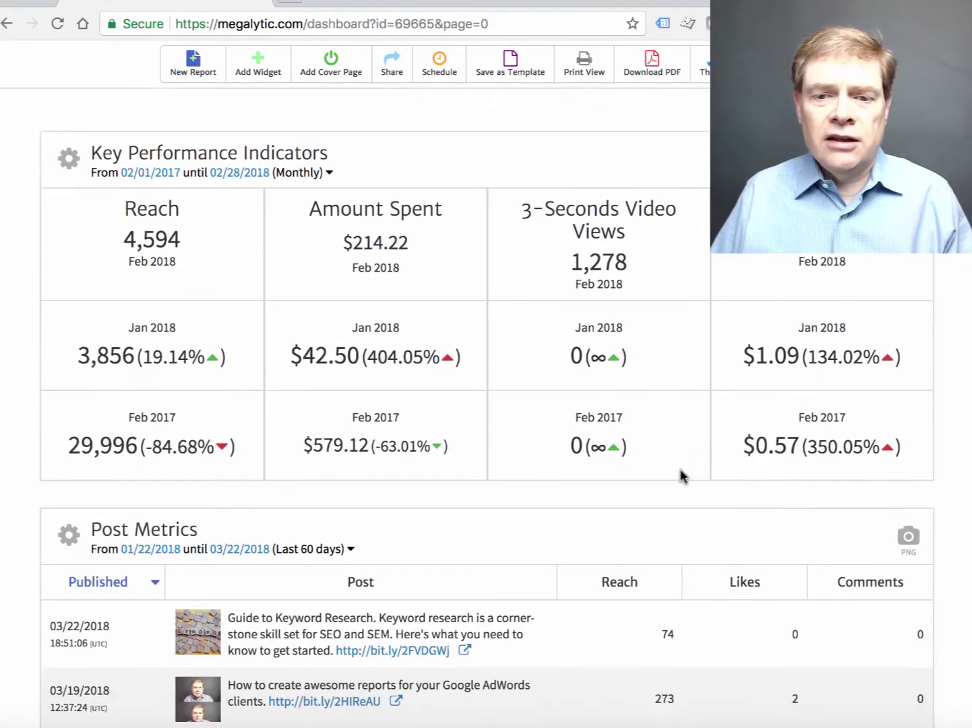
scroll(680, 472, up, 12)
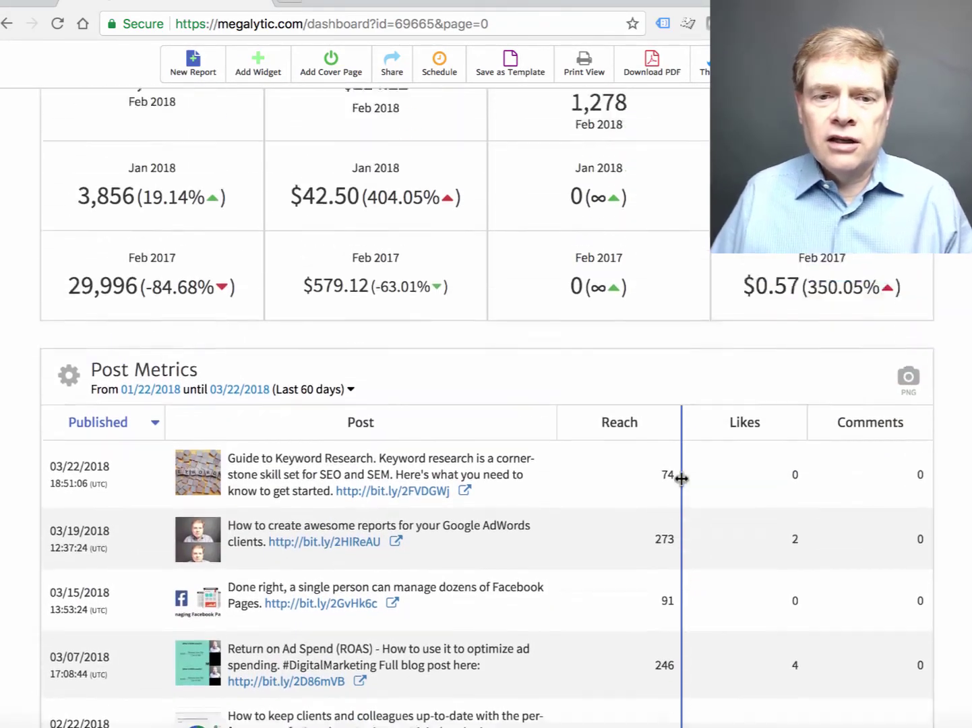
scroll(682, 479, up, 1)
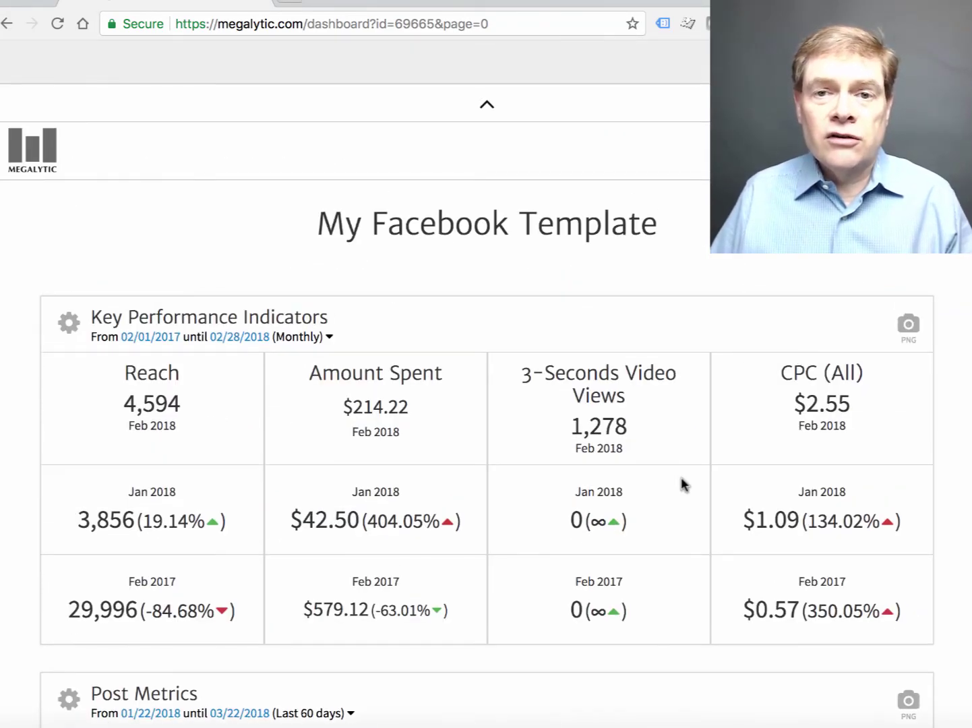